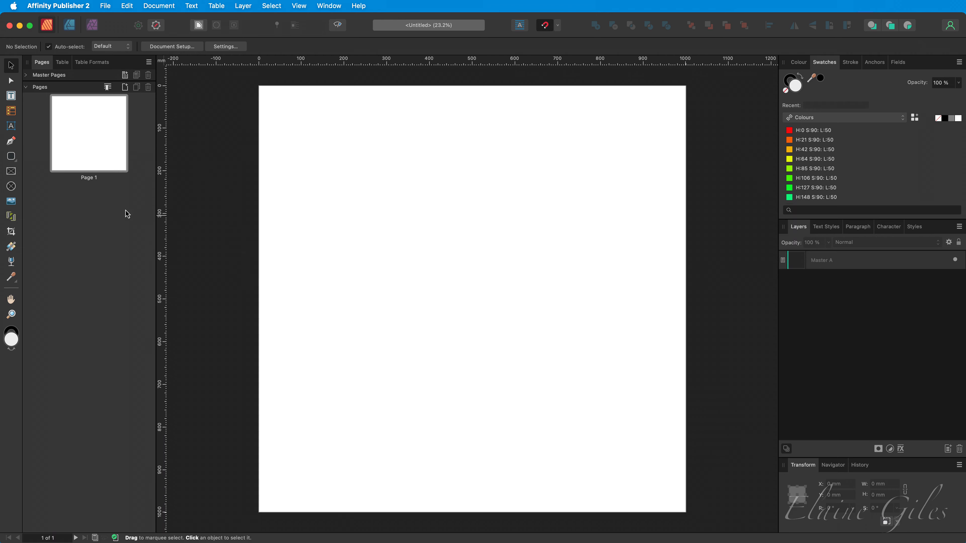
Create a data merge layout covering the whole 1000 mm square page and set it to 10 rows and 10 columns.
left_click(14, 221)
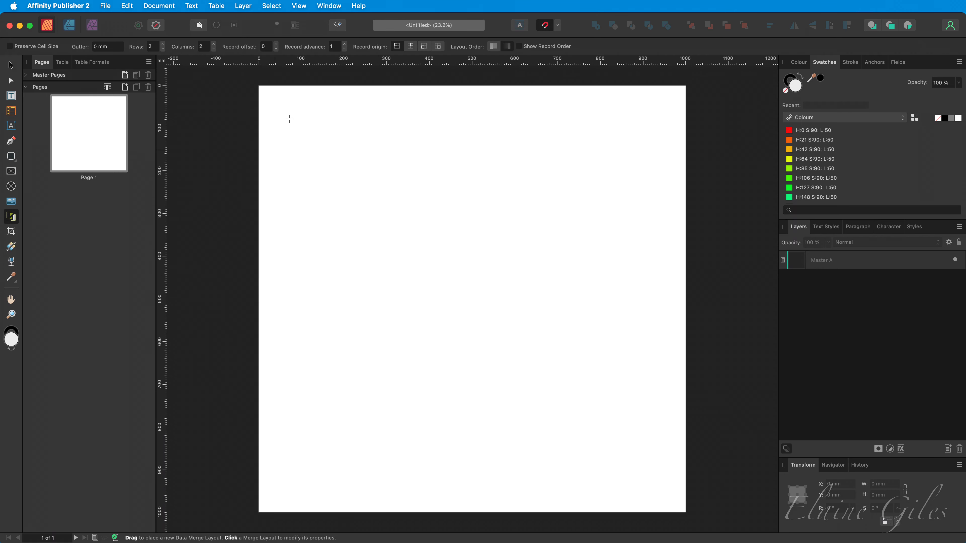
left_click_drag(259, 86, 685, 512)
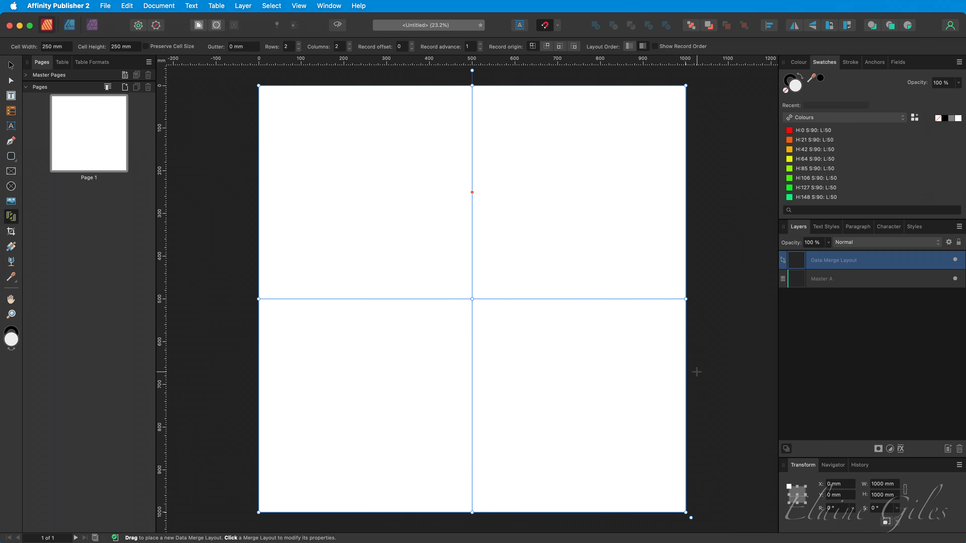
double_click(287, 48)
type("10")
double_click(338, 48)
type("10")
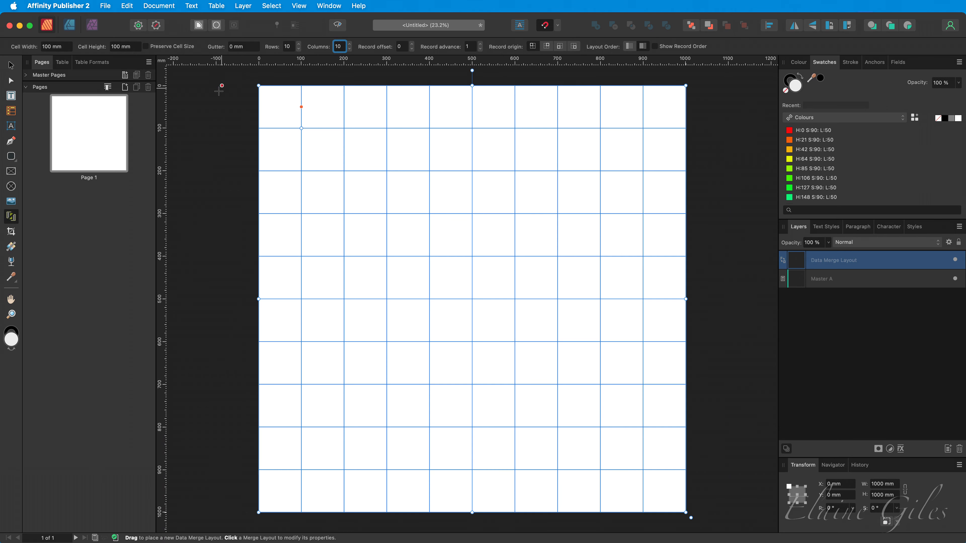
Draw a picture frame in the layout's first cell and resize it to fill the cell, 100 × 100 mm.
left_click(10, 174)
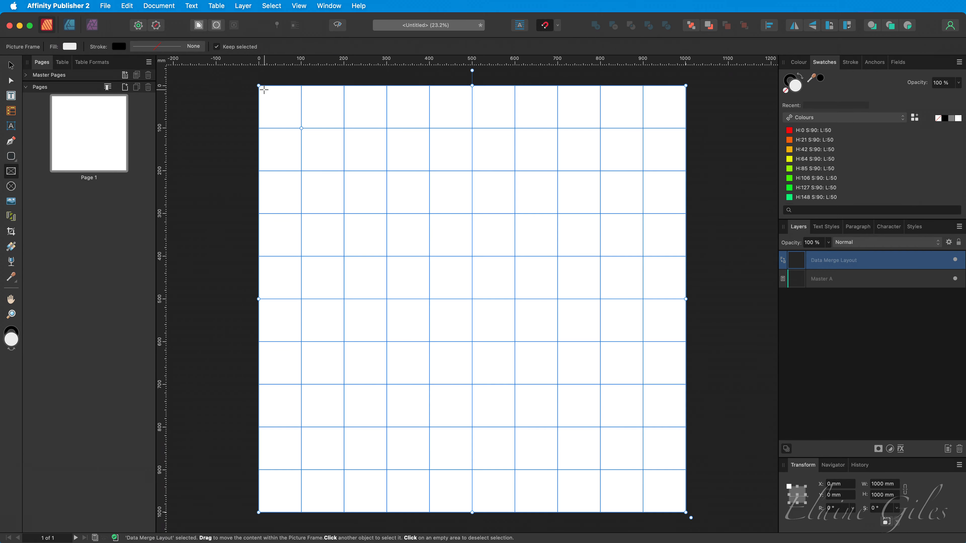
left_click_drag(264, 89, 295, 120)
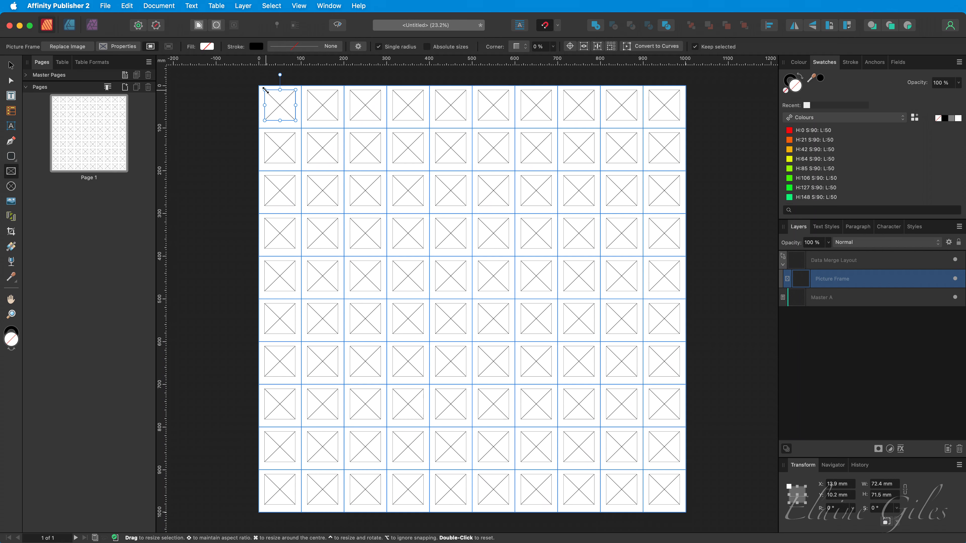
left_click_drag(265, 90, 259, 86)
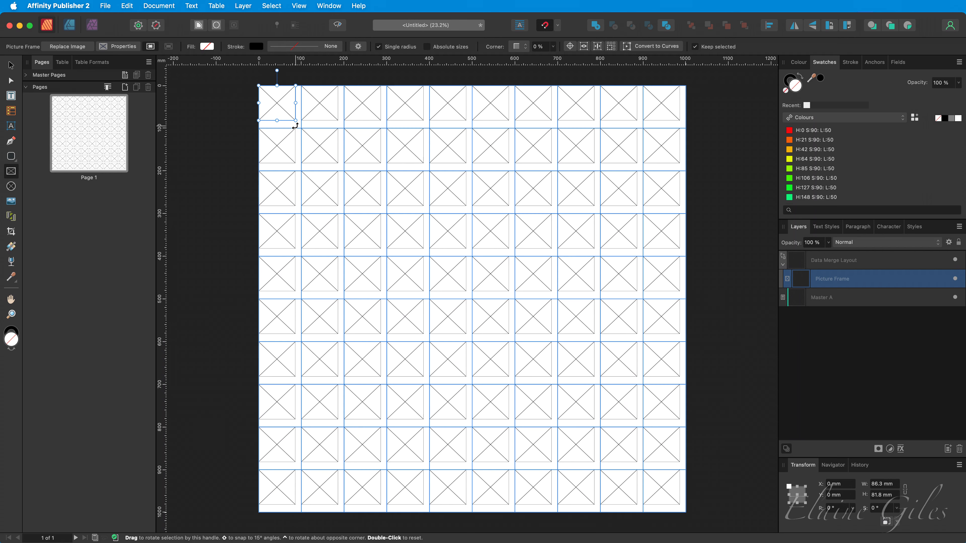
left_click_drag(296, 121, 299, 126)
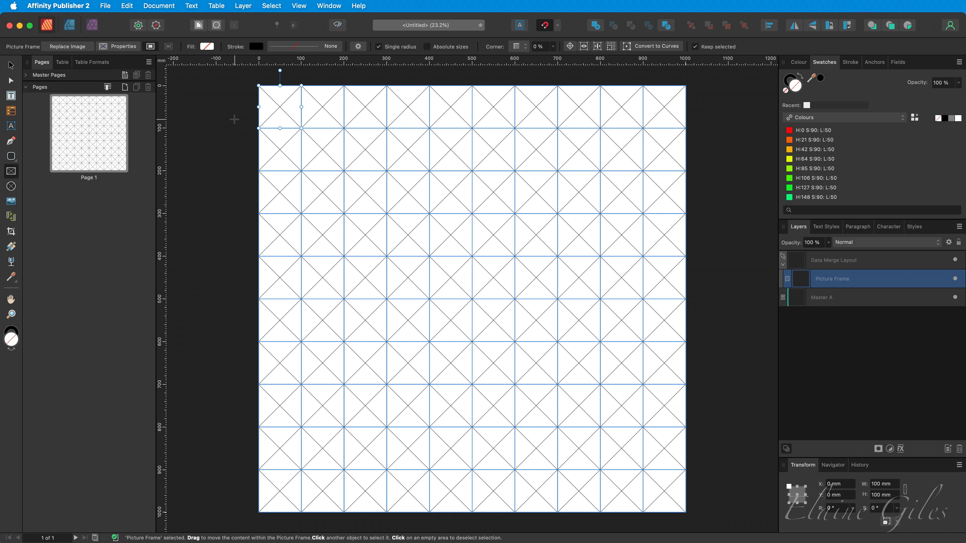
Add 100 Images.xlsx as the data merge source and move the Data Merge manager off the page.
left_click(332, 9)
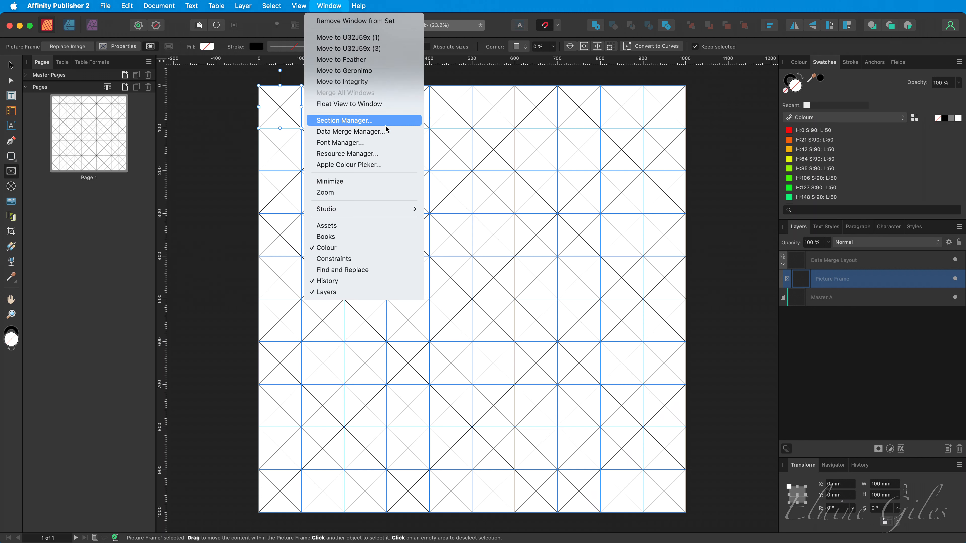
left_click(385, 133)
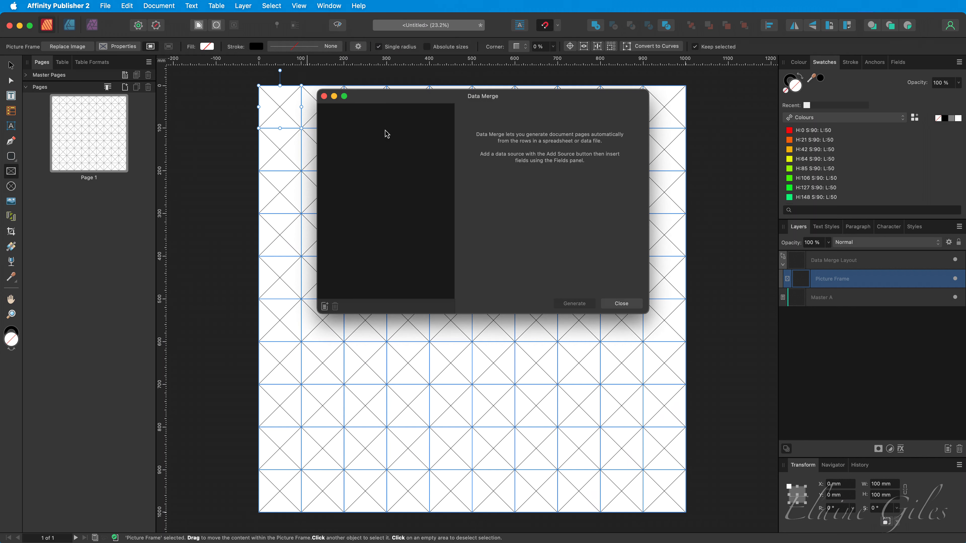
left_click(325, 306)
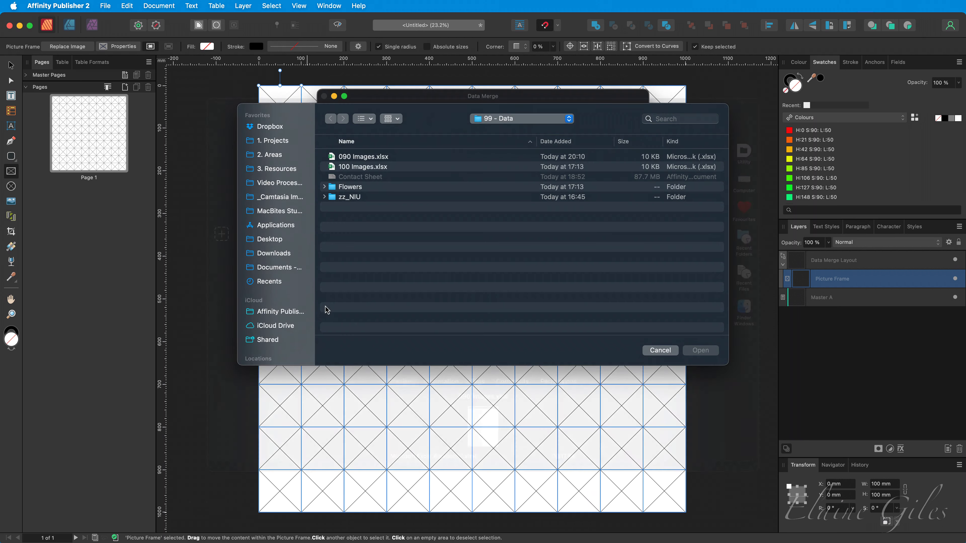
left_click(404, 168)
left_click(700, 350)
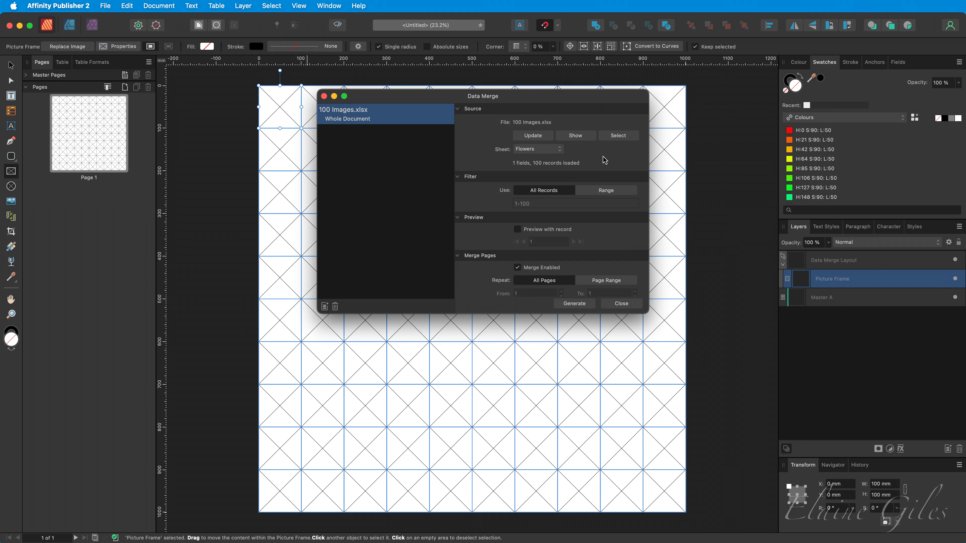
left_click_drag(576, 99, 115, 540)
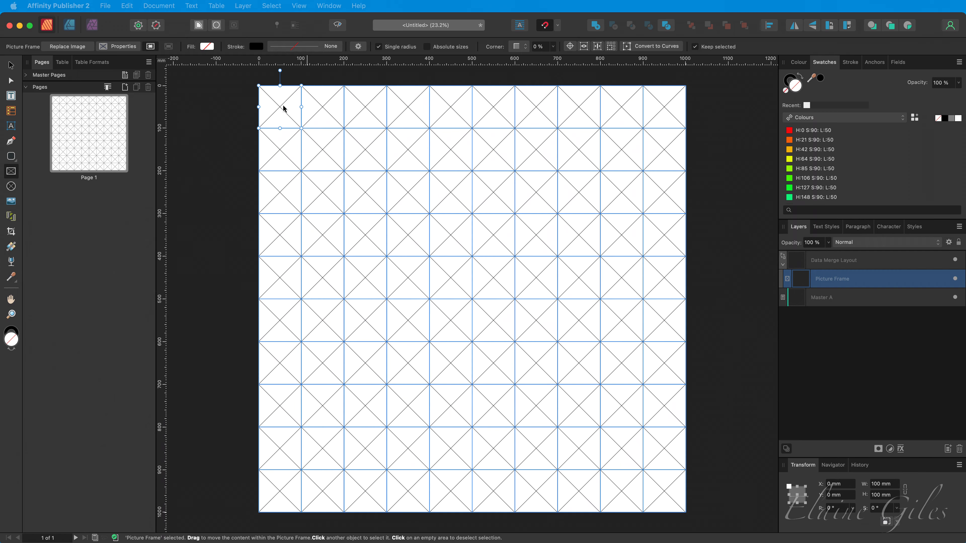
Assign the Image field from 100 Images.xlsx to the picture frame in the layout's first cell.
left_click(247, 107)
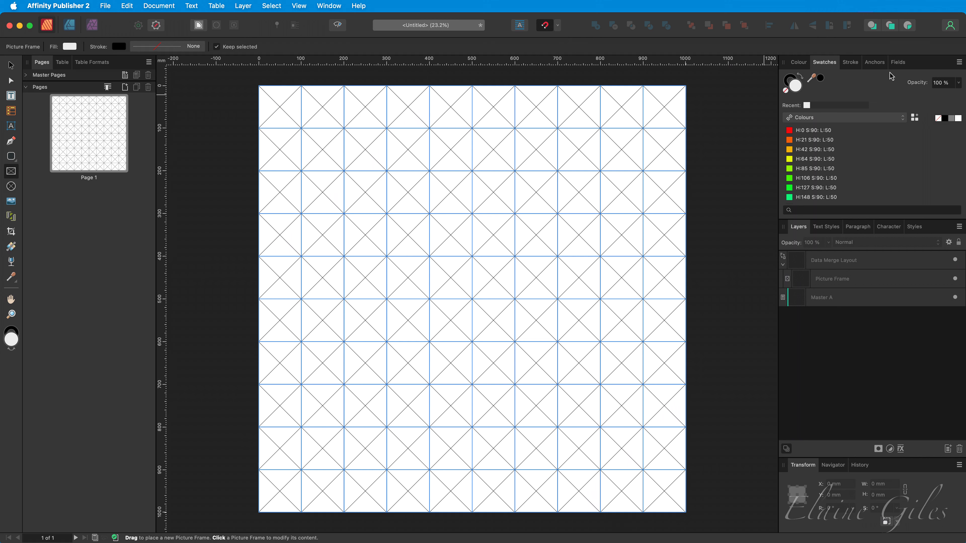
left_click(898, 65)
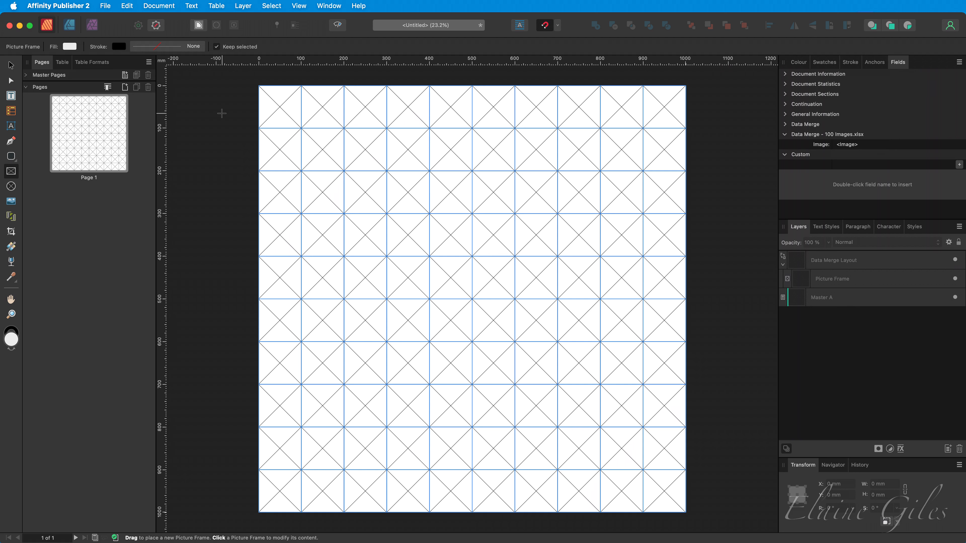
key("v")
left_click(279, 113)
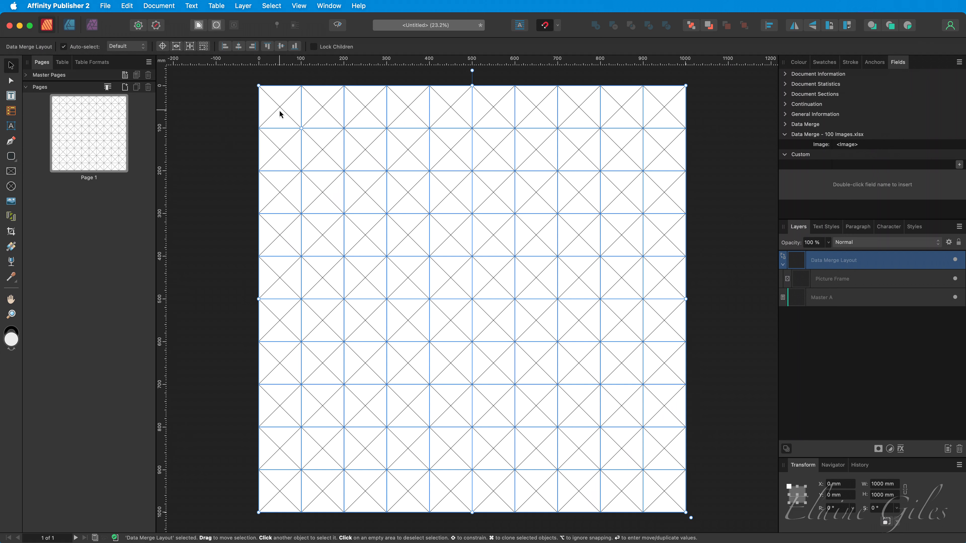
double_click(280, 111)
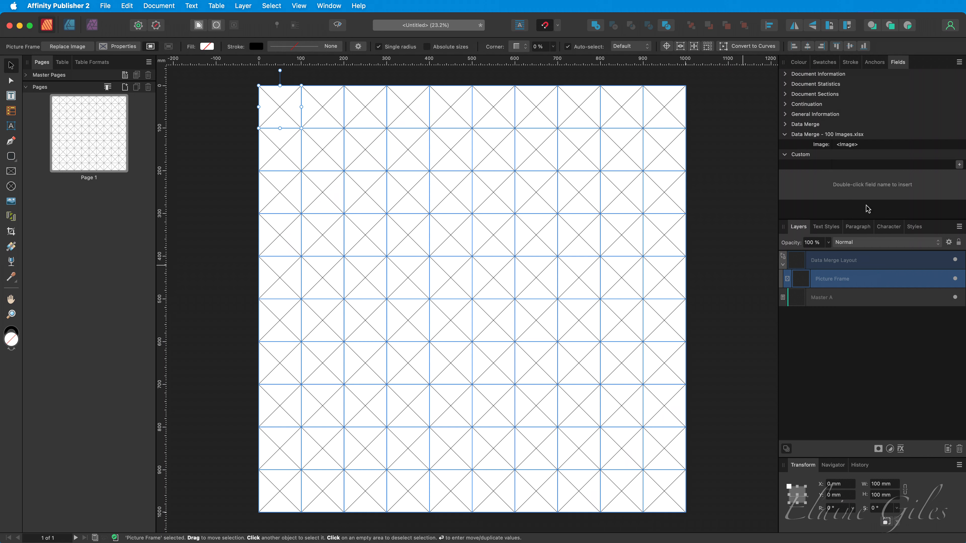
double_click(851, 147)
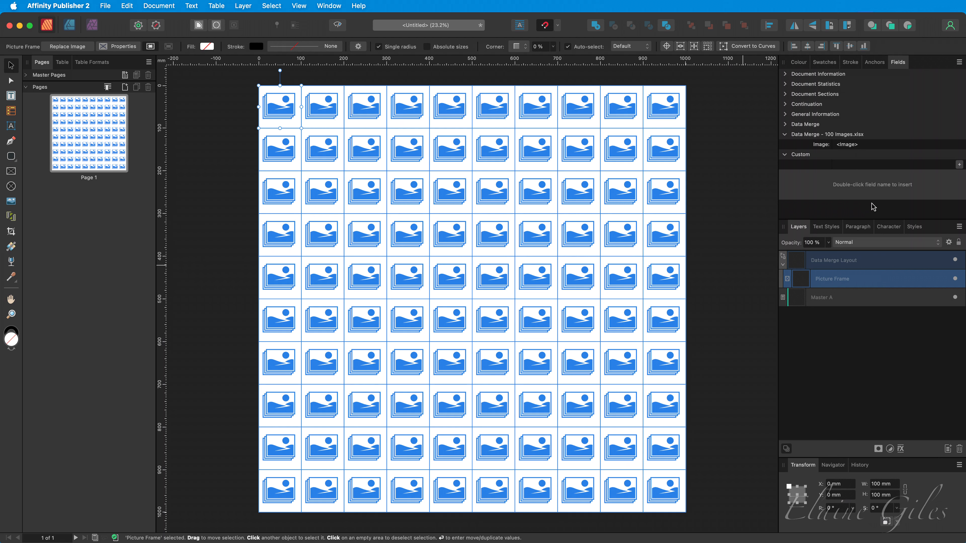
Save the document as Poster in the 99 - Data folder.
key("super+s")
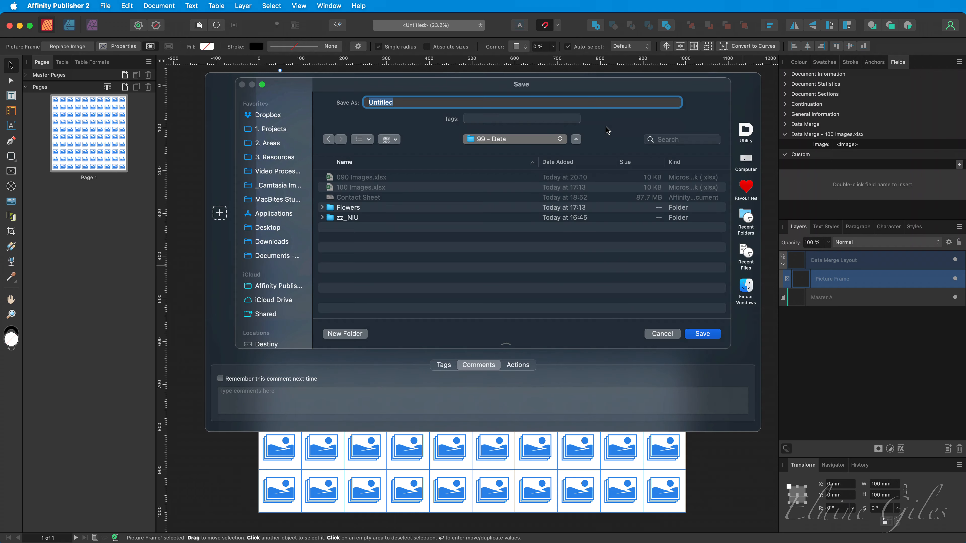
type("Poster")
key("Return")
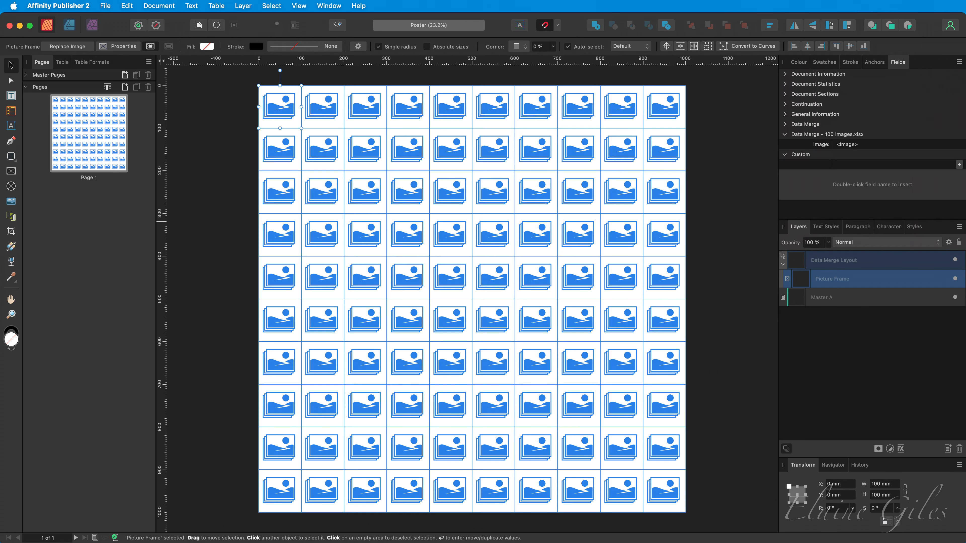
Generate the merged document from 100 Images.xlsx, keeping the images embedded, and close the Data Merge manager.
left_click_drag(392, 542, 500, 204)
left_click(465, 404)
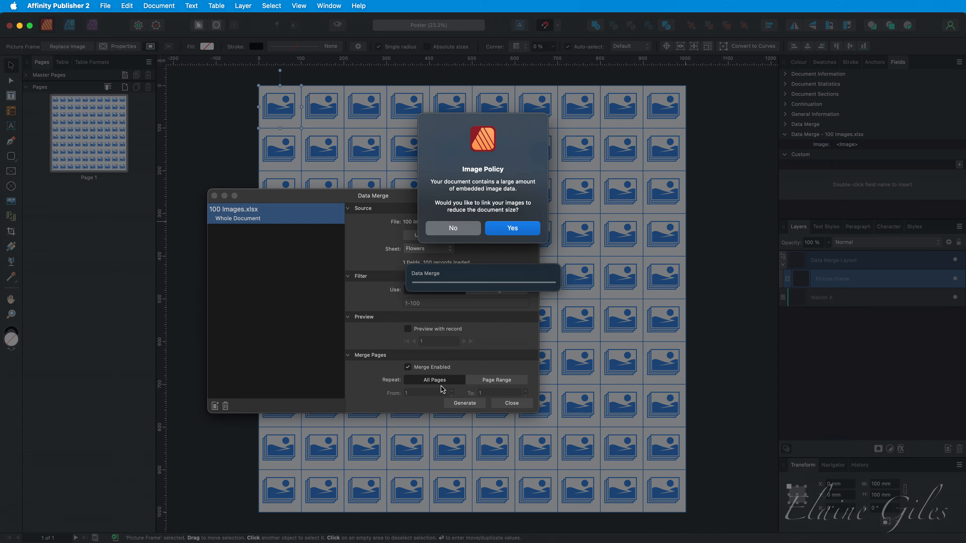
left_click(454, 229)
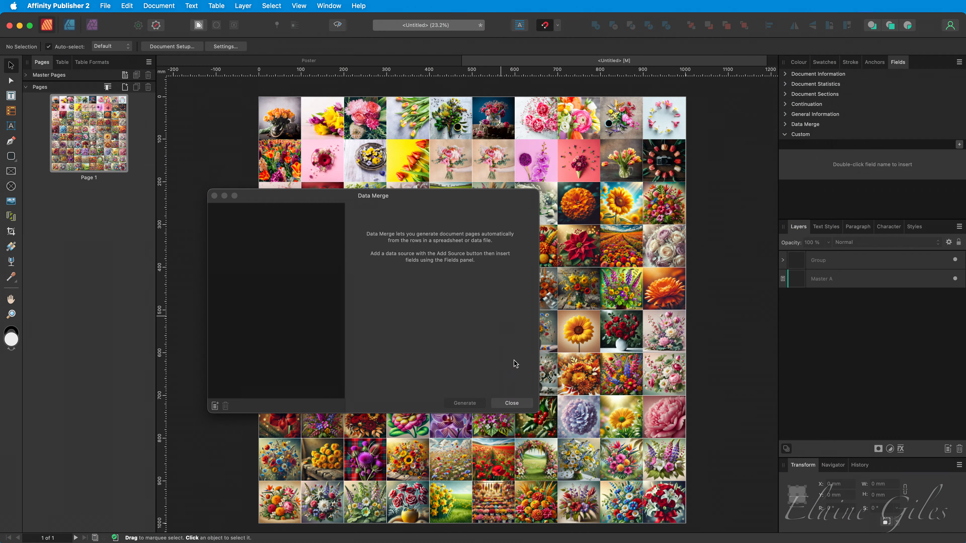
left_click(512, 403)
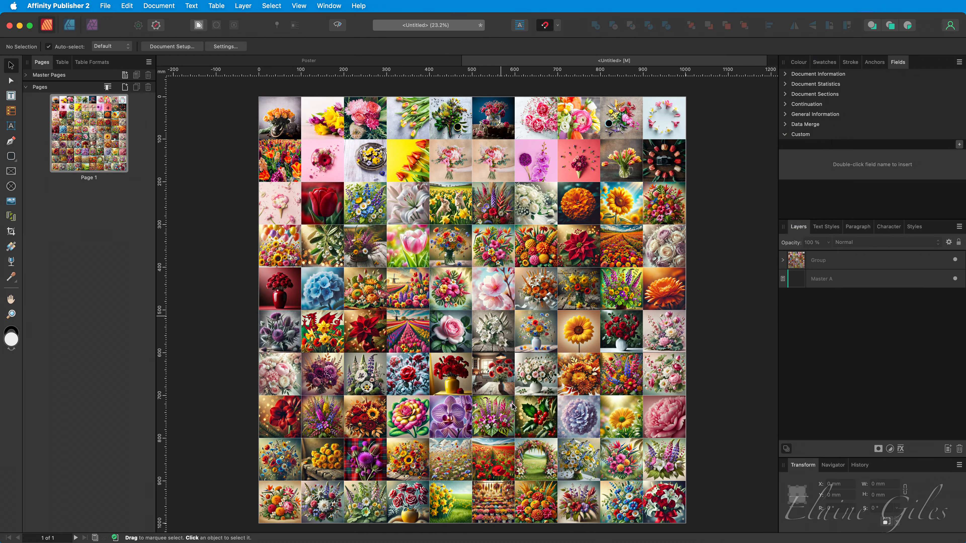
Return to the Poster document and give the picture frame a solid stroke 8.5 pt wide.
left_click(357, 62)
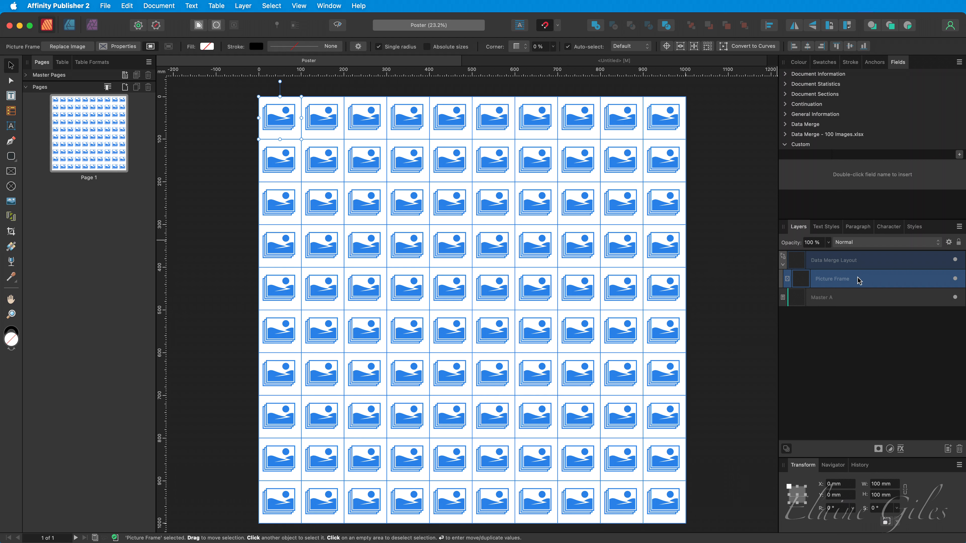
left_click(850, 62)
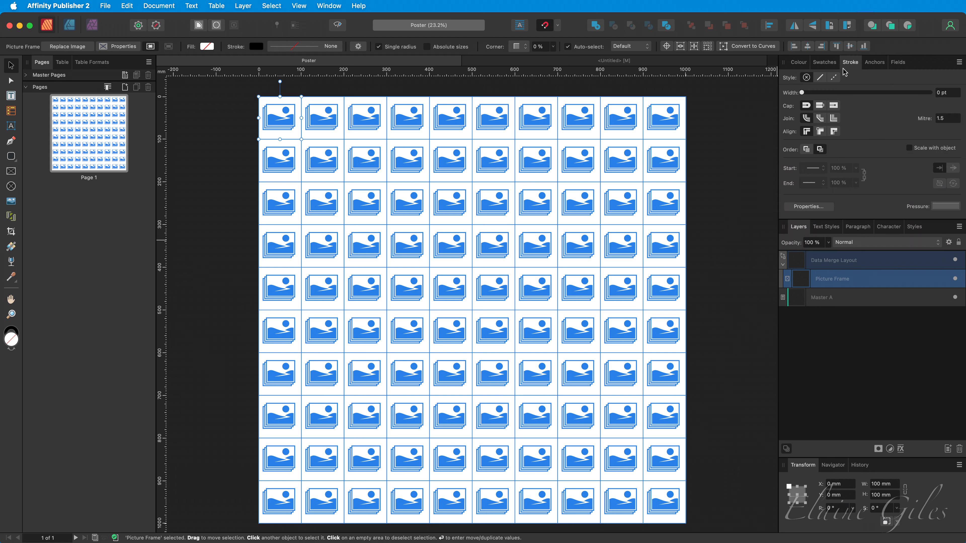
left_click(819, 77)
mouse_move(802, 92)
left_mouse_down()
mouse_move(877, 92)
mouse_move(840, 102)
mouse_move(854, 104)
left_mouse_up()
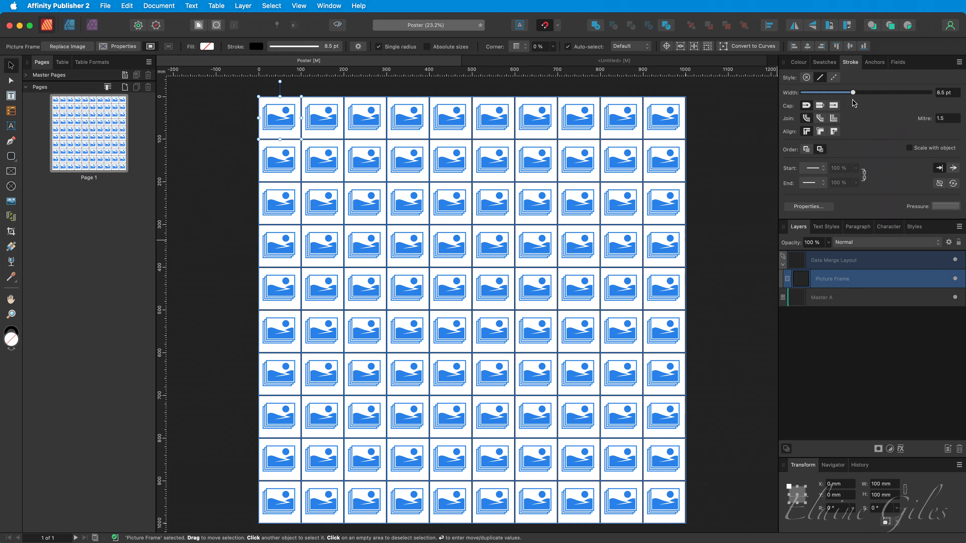
Set the picture frame's stroke colour to white and deselect the frame.
left_click(821, 62)
left_click(788, 79)
left_click(957, 118)
left_click(716, 192)
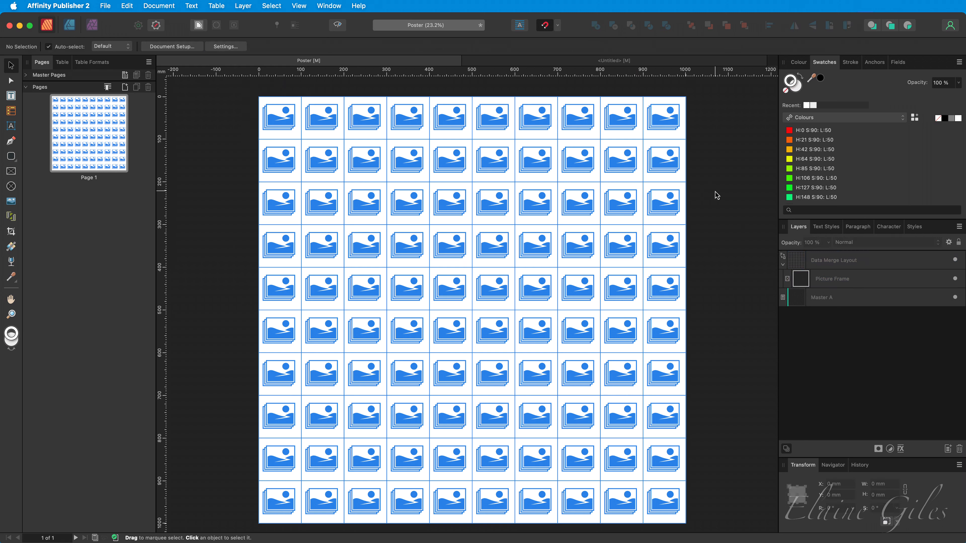
Generate a new merged document from Poster with the white-bordered frames, without linking the images, and close the Data Merge manager.
left_click(337, 4)
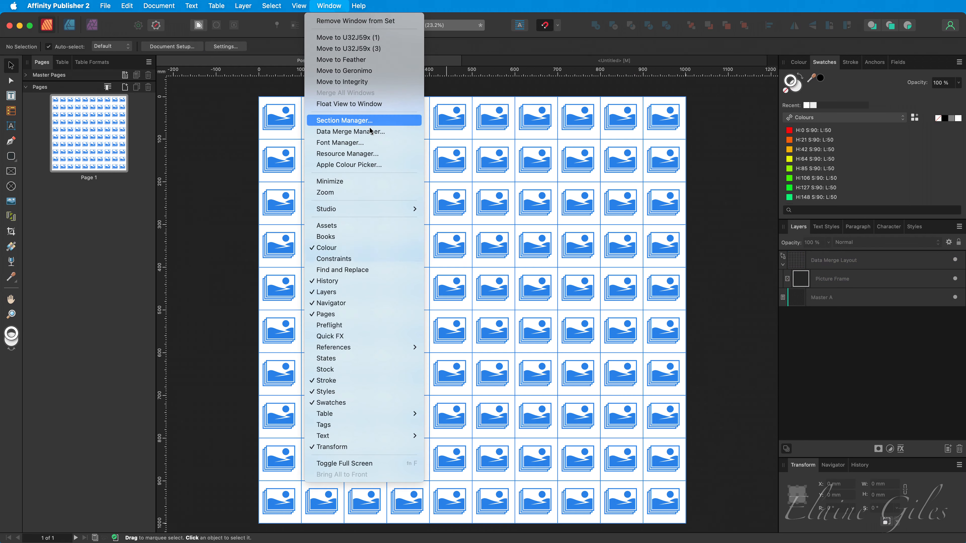
left_click(375, 133)
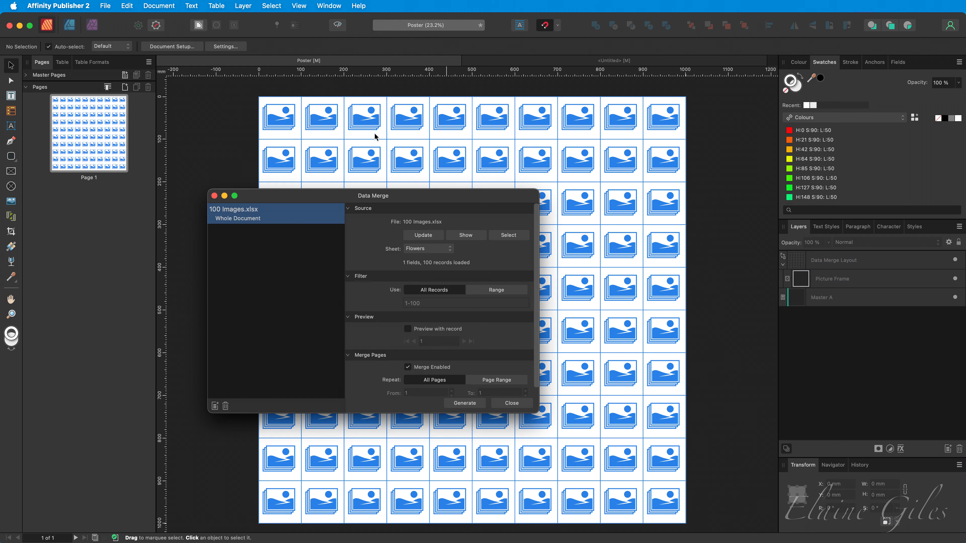
left_click(465, 402)
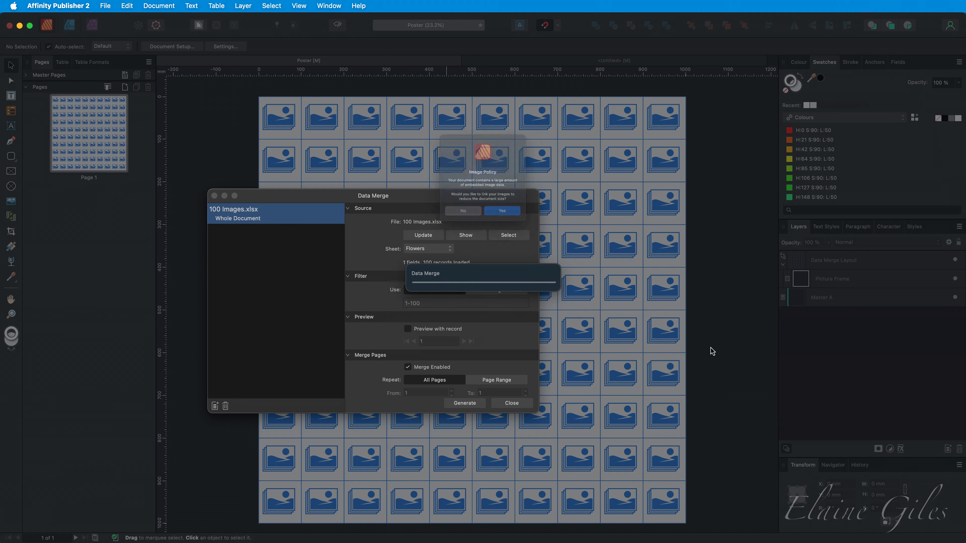
left_click(449, 231)
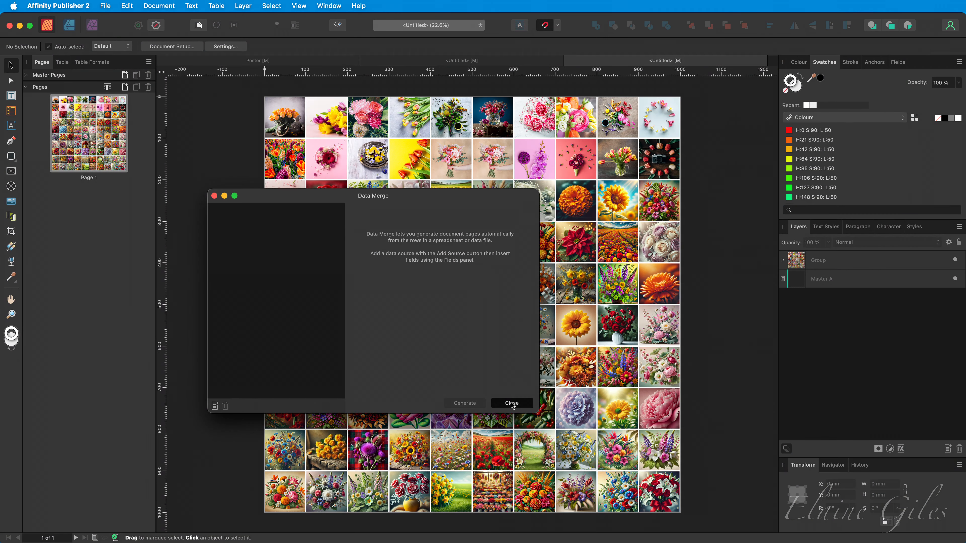
left_click(511, 403)
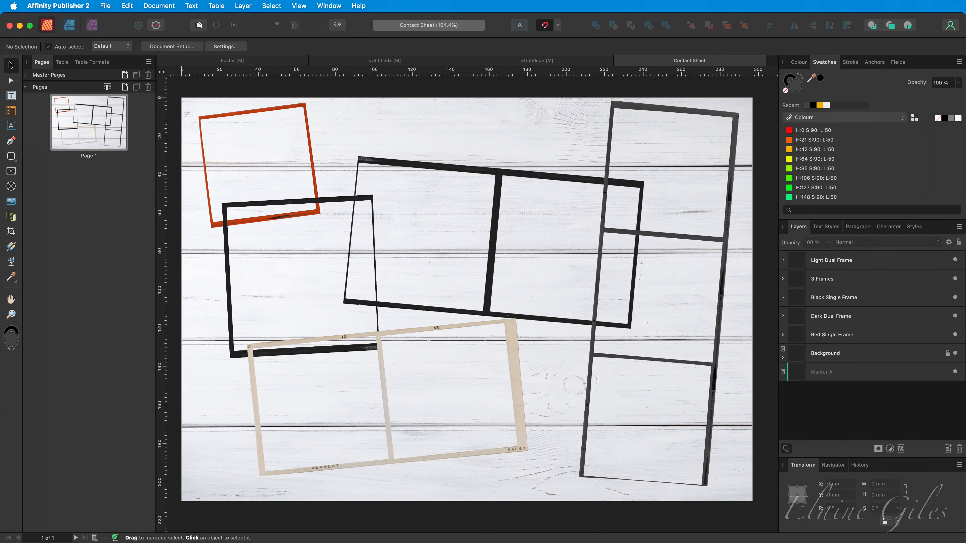
In the Contact Sheet document, hide the Light Dual Frame, 3 Frames, Black Single Frame and Dark Dual Frame groups.
left_click(875, 279)
left_click(885, 265)
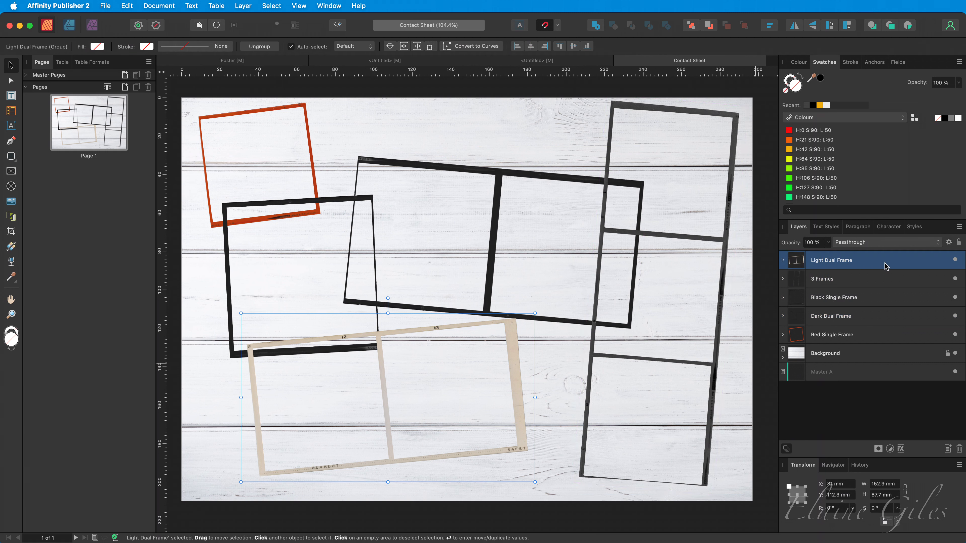
left_click(955, 259)
left_click(954, 278)
left_click(955, 297)
left_click(954, 315)
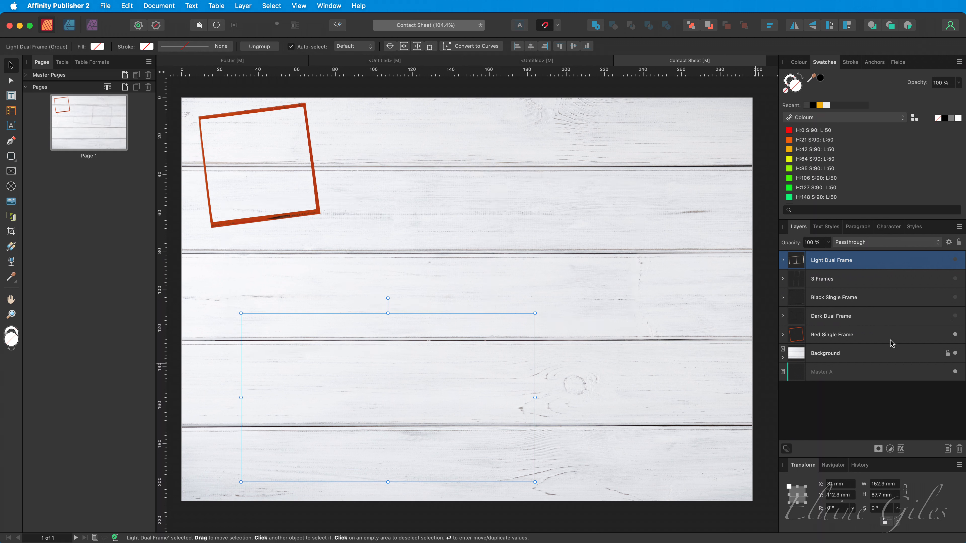
Expand the Red Single Frame group and select its film_frame_kit (26) image layer.
left_click(873, 336)
left_click(782, 335)
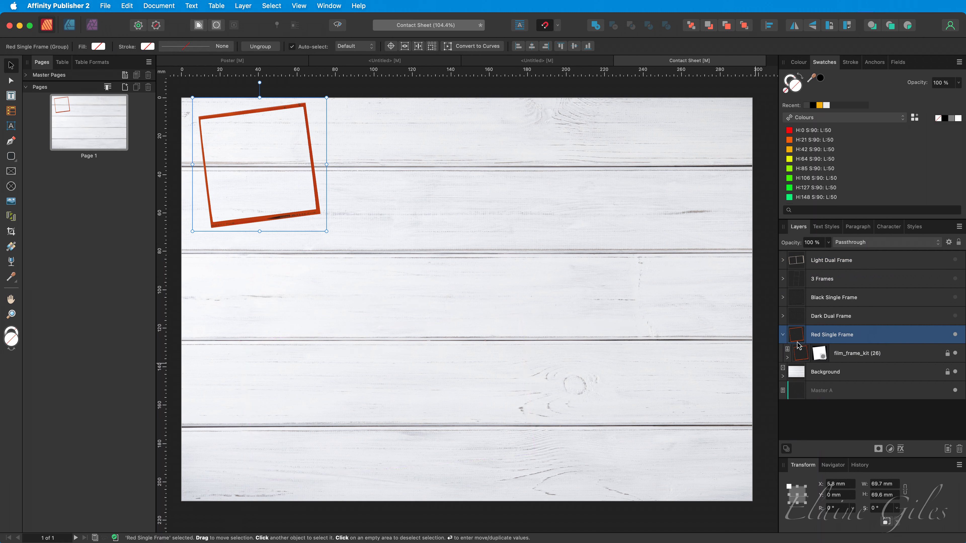
left_click(898, 358)
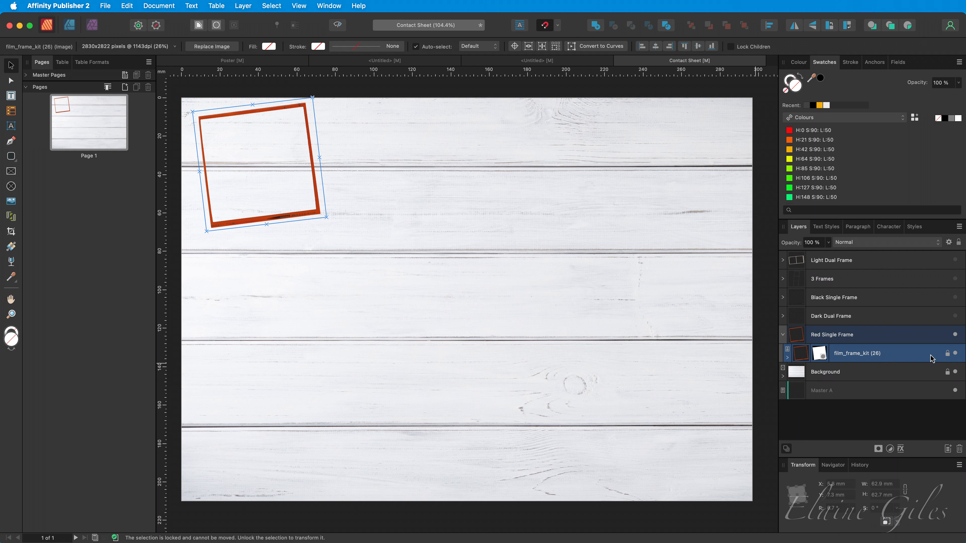
Draw a data merge layout about 58.1 mm square over the red frame and set it to 1 row and 1 column.
left_click(11, 217)
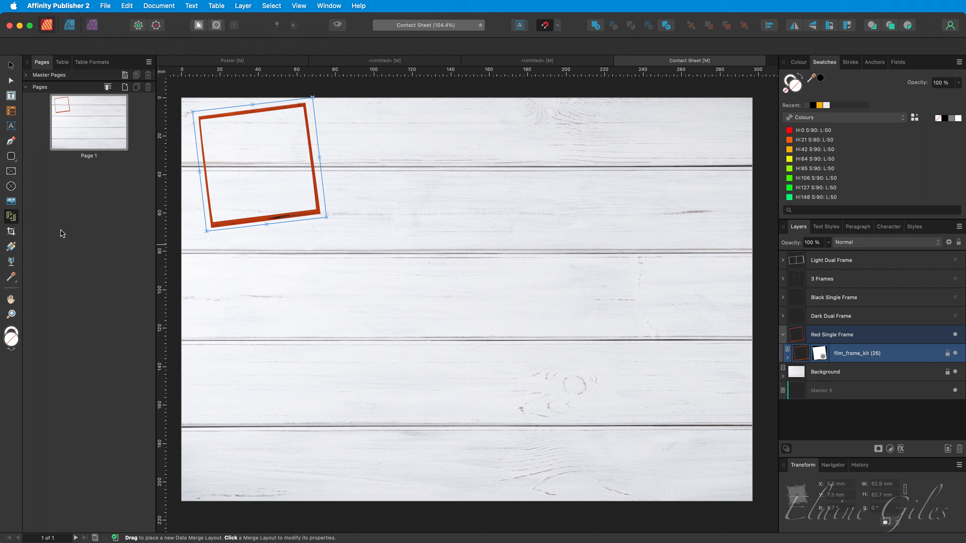
left_click_drag(239, 132, 350, 244)
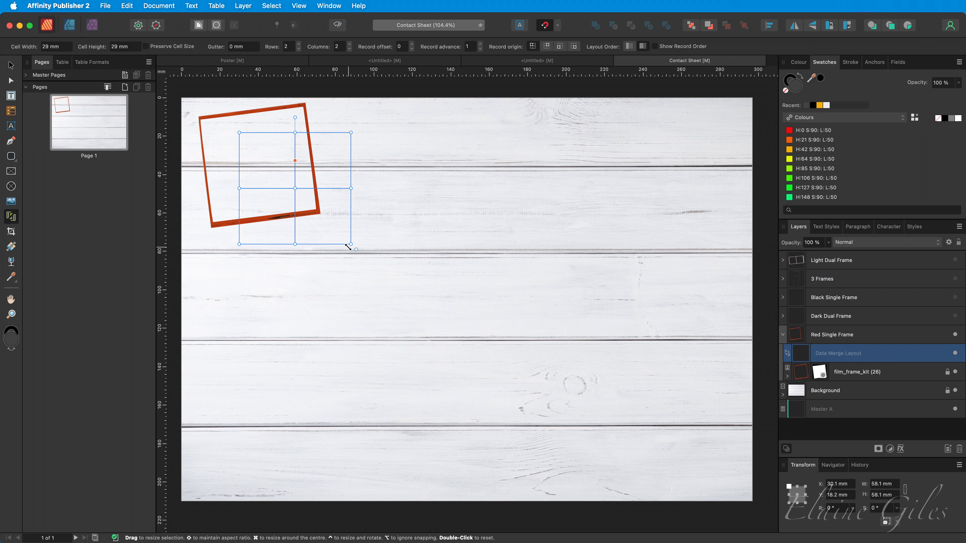
left_click(299, 49)
left_click(349, 49)
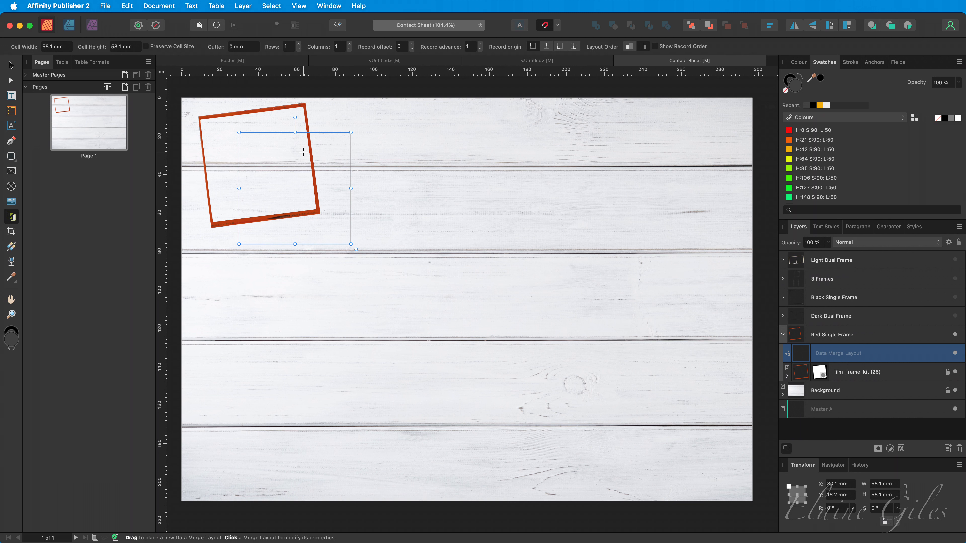
Draw a picture frame inside the data merge layout and stretch its edges to fill the whole 58.1 mm cell.
left_click(11, 171)
left_click_drag(247, 142, 351, 239)
left_click_drag(247, 190, 242, 191)
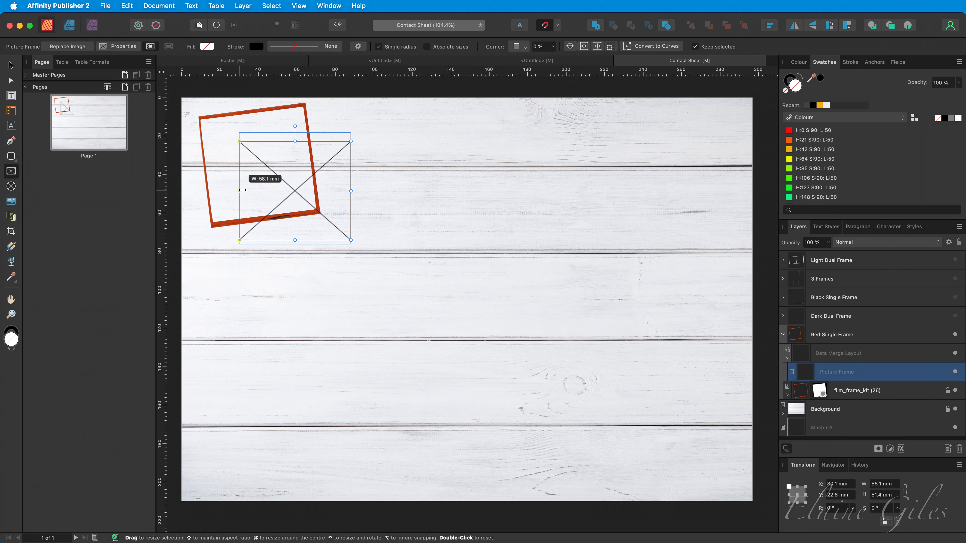
left_click_drag(295, 142, 295, 132)
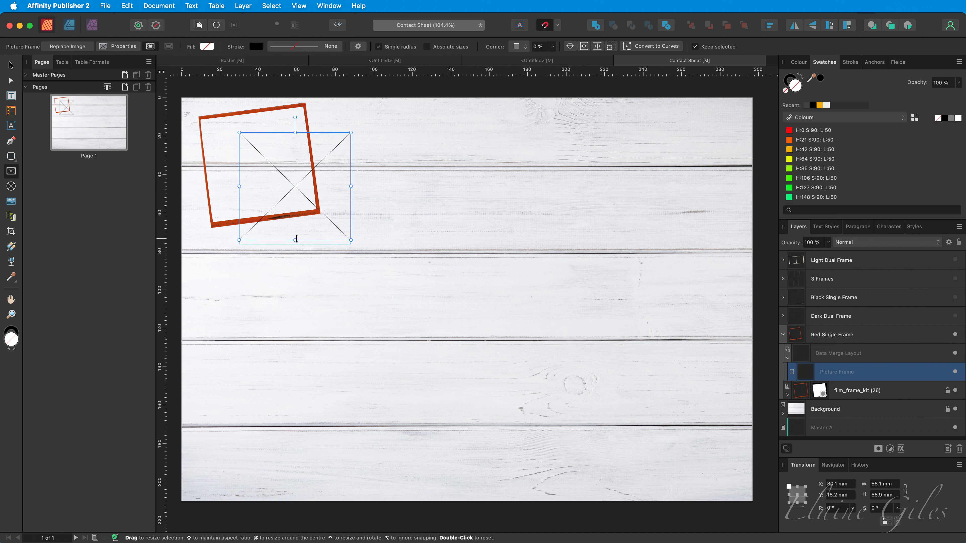
left_click_drag(296, 238, 295, 243)
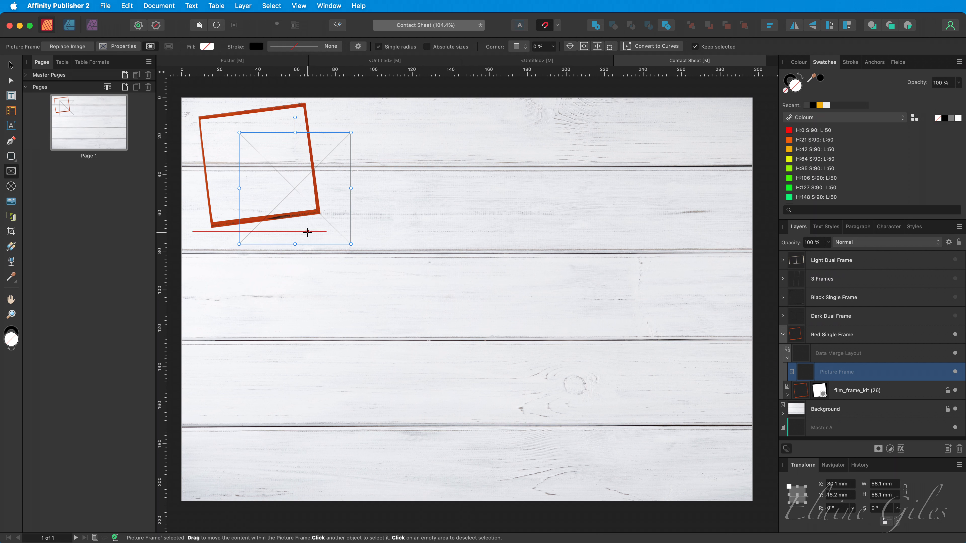
Add 090 Images.xlsx as the data merge source and assign its Image field to the picture frame.
left_click(329, 6)
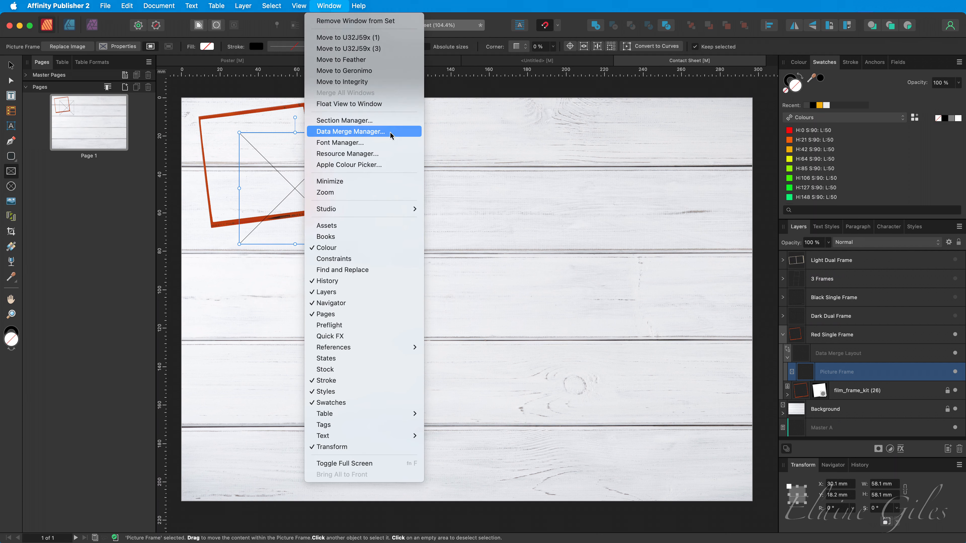
left_click(384, 129)
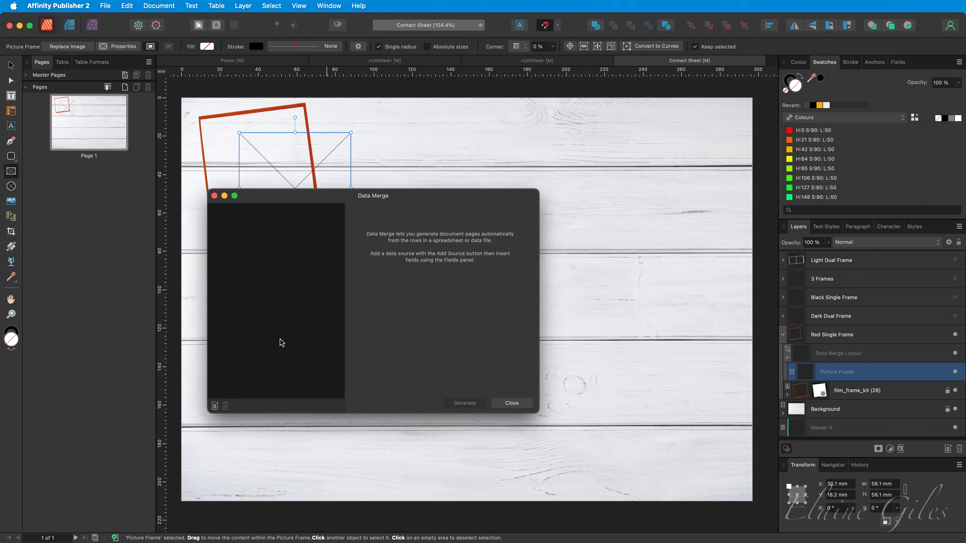
left_click(283, 266)
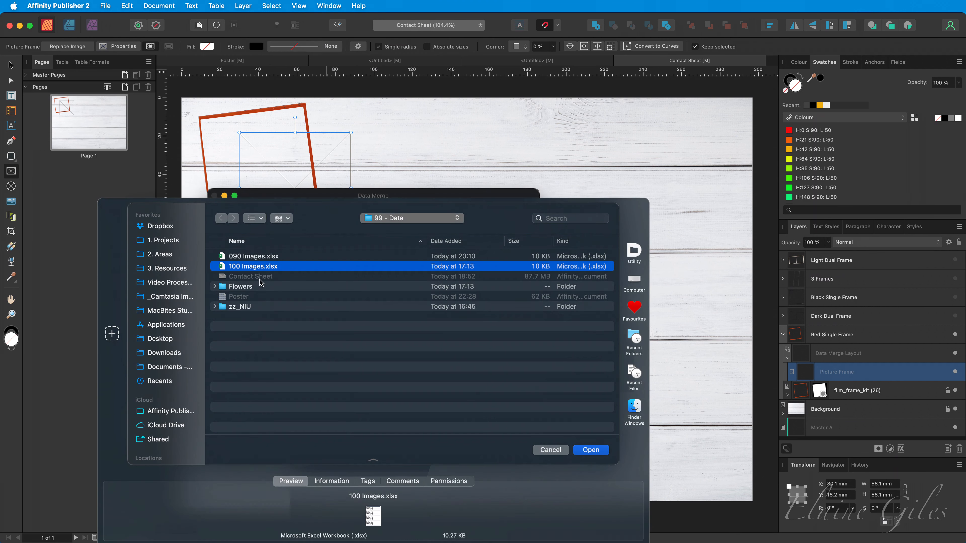
left_click(291, 258)
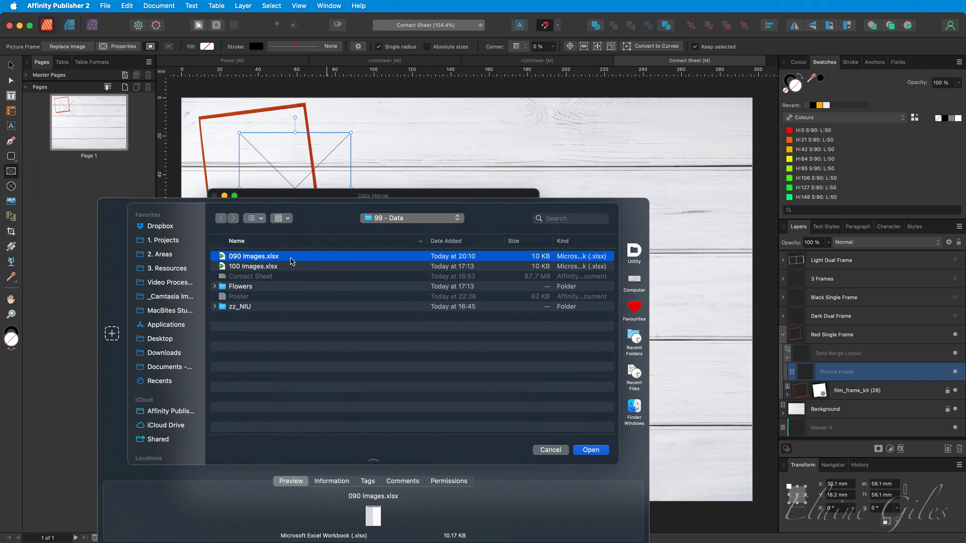
left_click(590, 450)
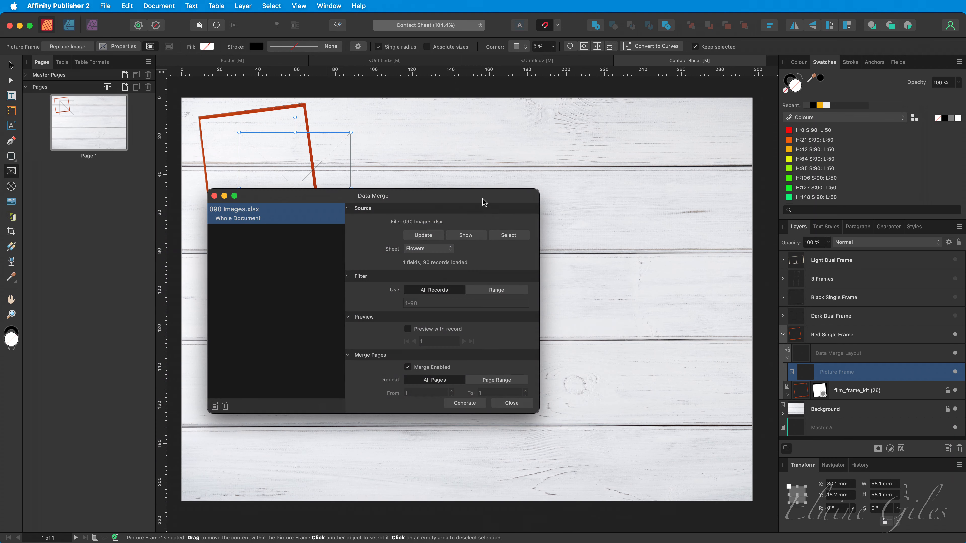
left_click_drag(484, 200, 2, 380)
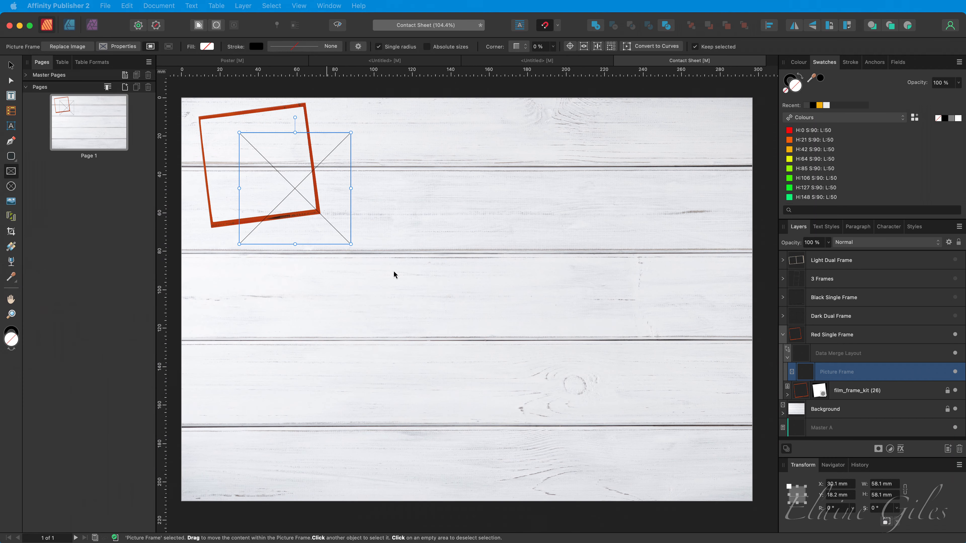
left_click(901, 63)
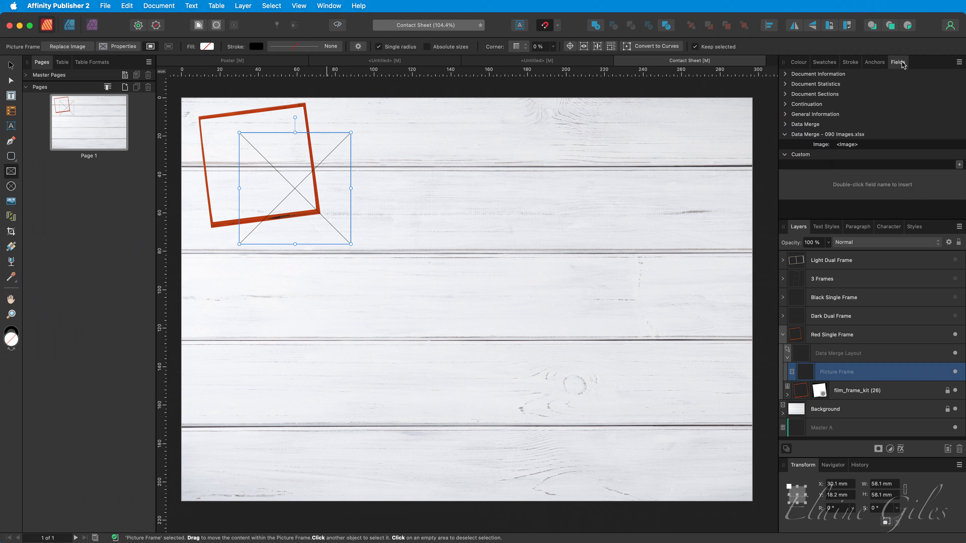
double_click(846, 144)
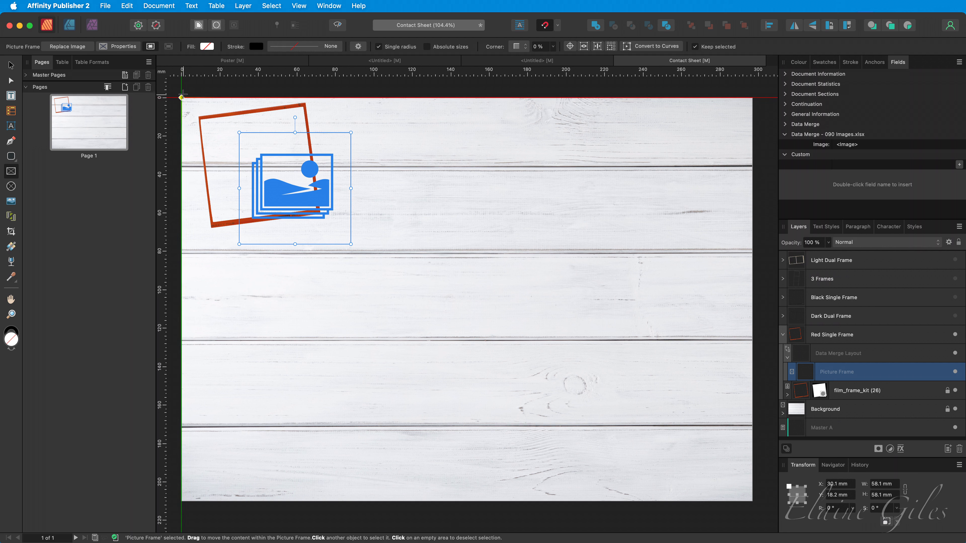
Rotate the data merge layout to about 7.4° and align its upper-left corner with the red frame's inner corner.
left_click(11, 66)
left_click(831, 335)
scroll(499, 268, "up", 5)
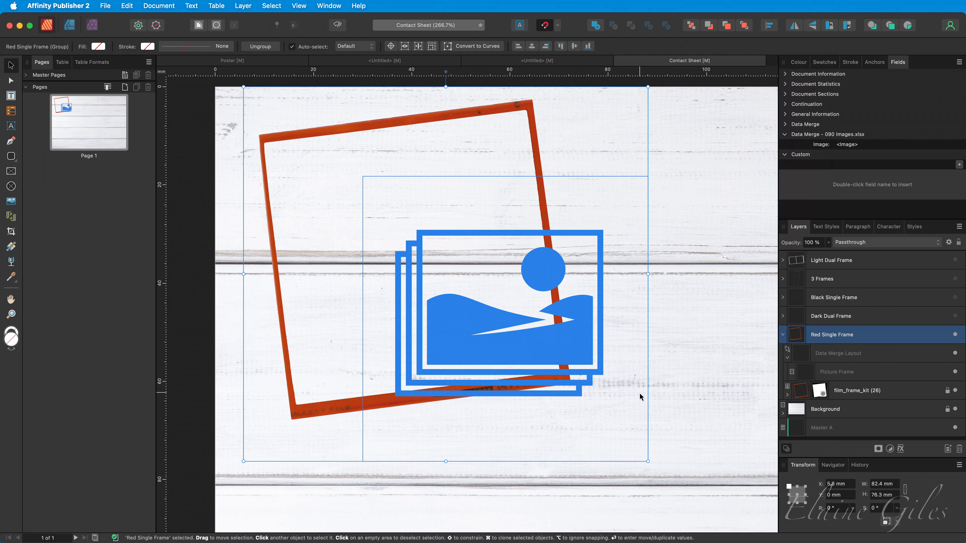
left_click(842, 354)
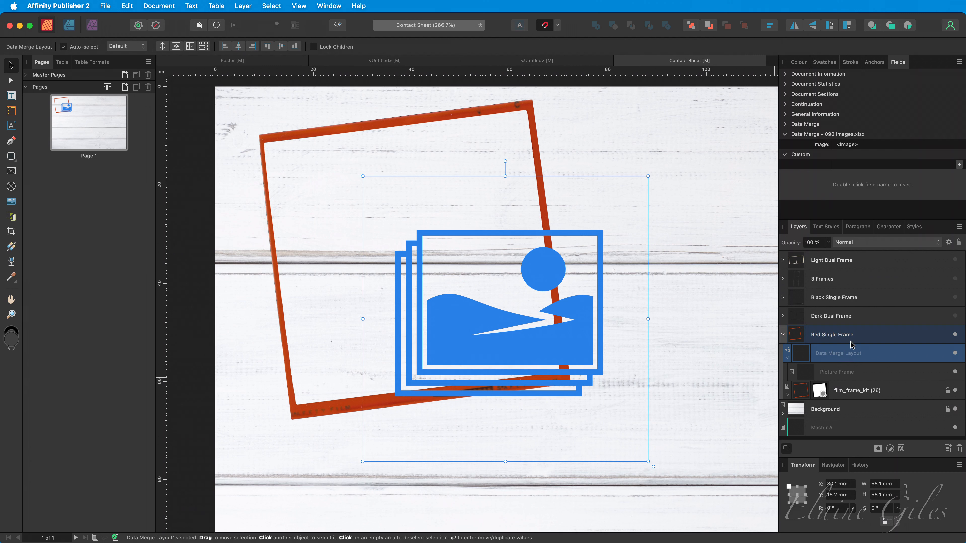
left_click_drag(495, 176, 385, 124)
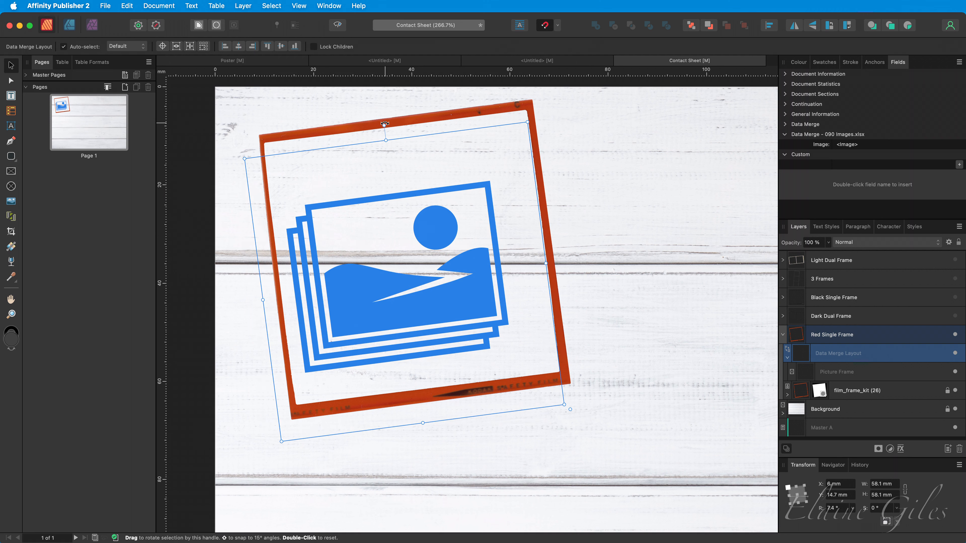
left_click_drag(396, 286, 413, 269)
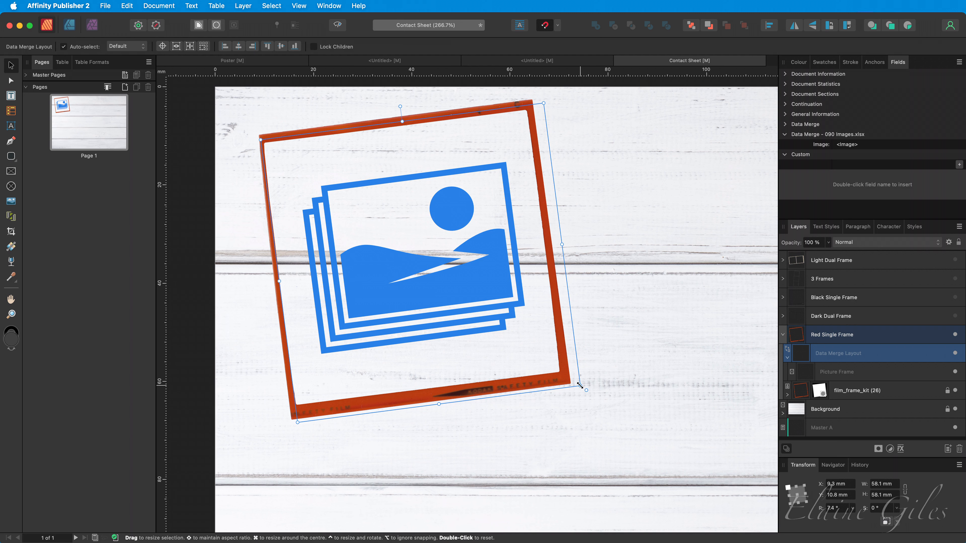
Scale the data merge layout together with its picture frame to about 55.1 mm square to fit the red frame.
left_click_drag(580, 385, 419, 268)
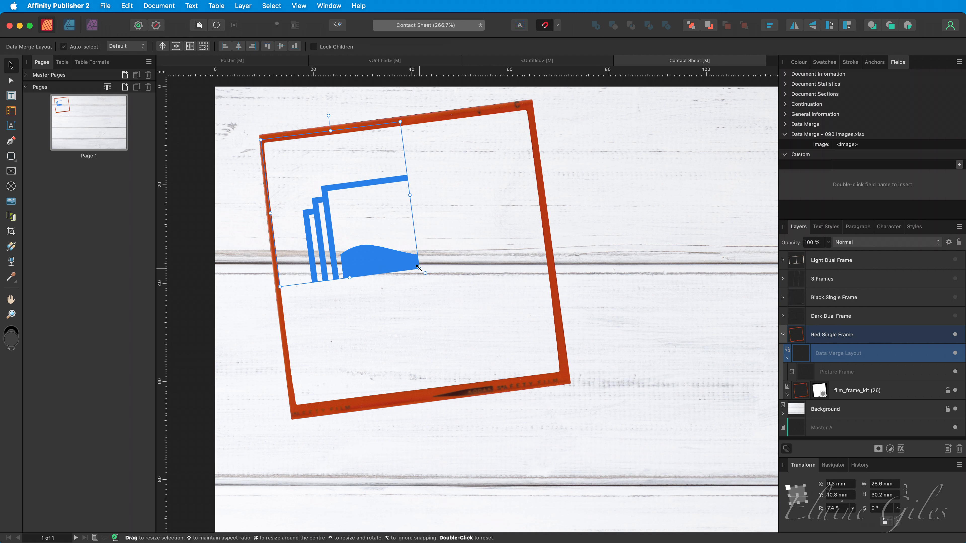
double_click(419, 268)
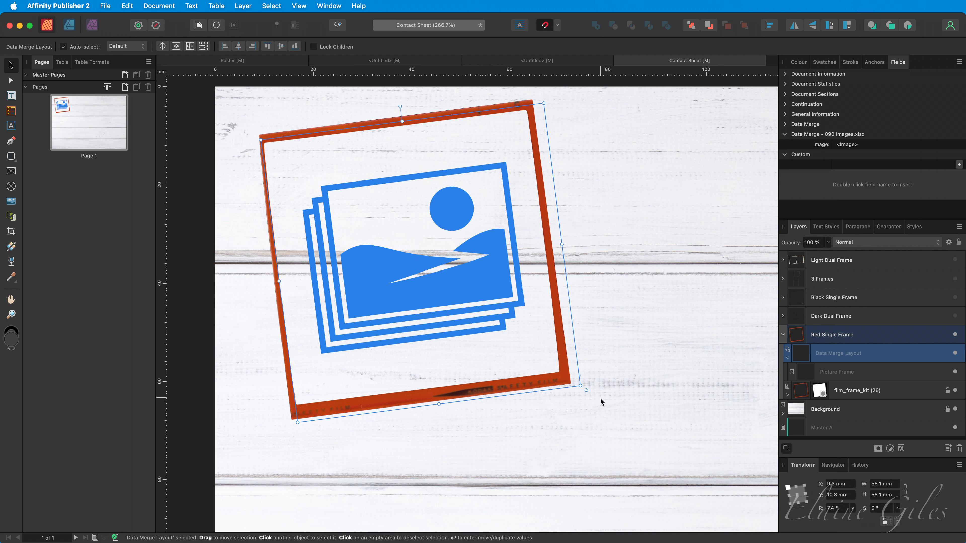
left_click_drag(587, 392, 570, 384)
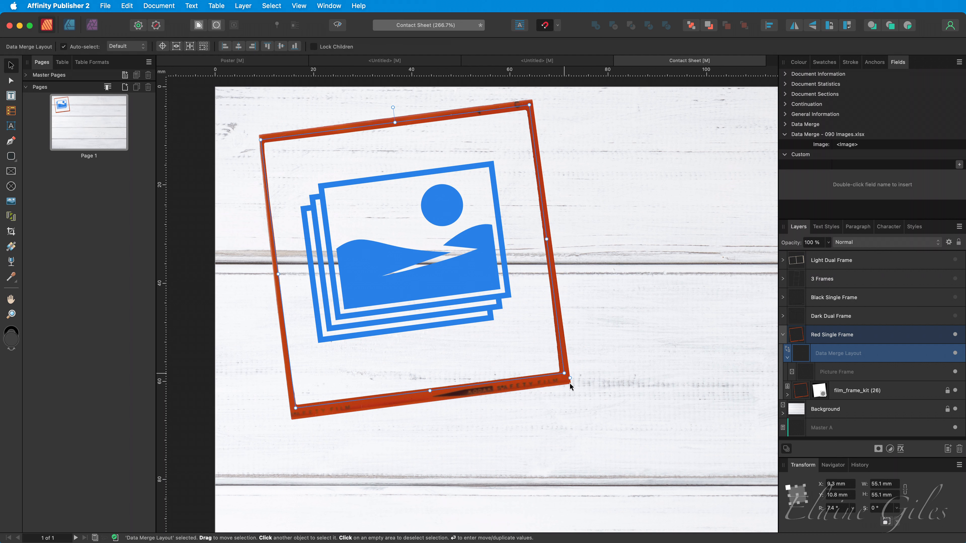
Copy the fitted data merge layout and collapse the Red Single Frame group.
left_click(787, 358)
key("super+c")
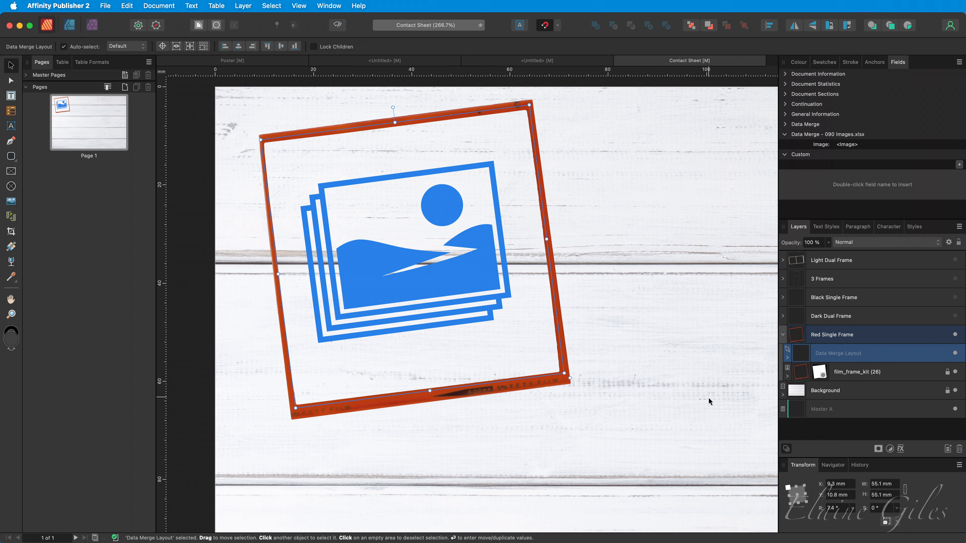
left_click(783, 335)
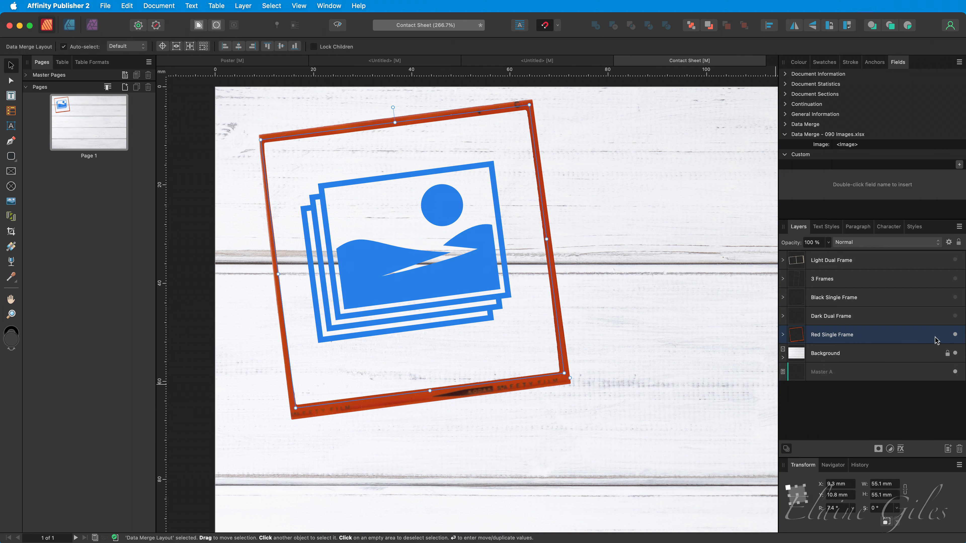
Hide the Red Single Frame group, then show and select the Dark Dual Frame group.
left_click(954, 334)
key("super+0")
left_click(955, 315)
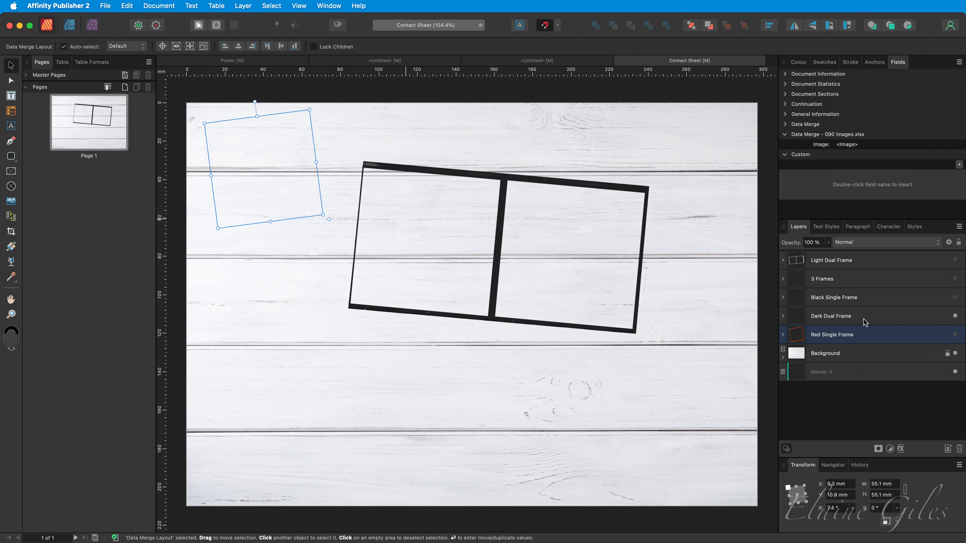
left_click(864, 321)
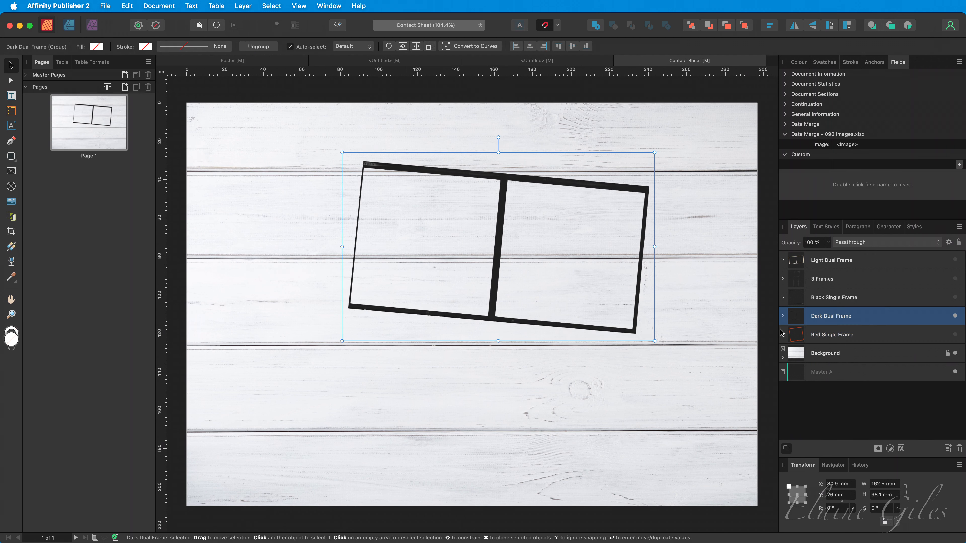
Paste the copied data merge layout and move it into the left opening of the dark dual frame.
left_click(705, 366)
key("super+v")
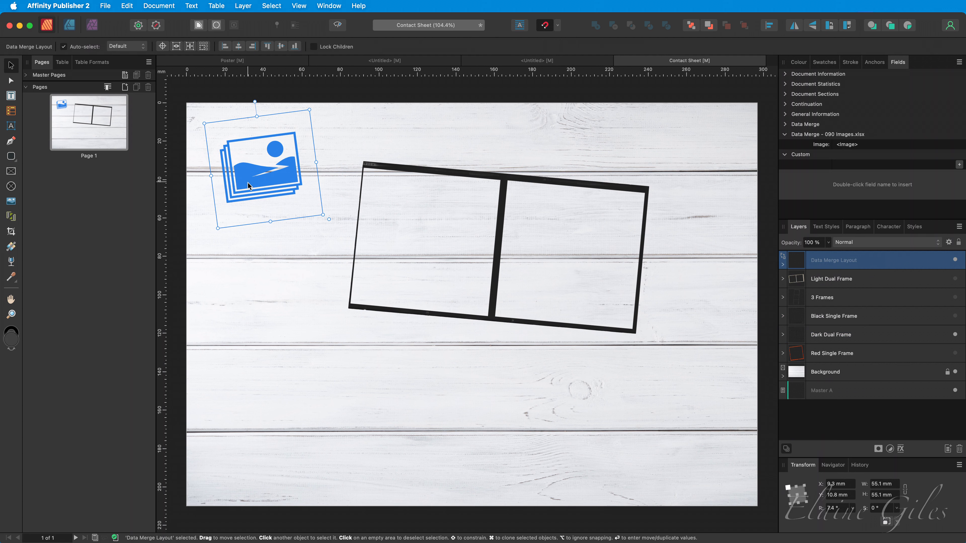
left_click_drag(248, 174, 416, 247)
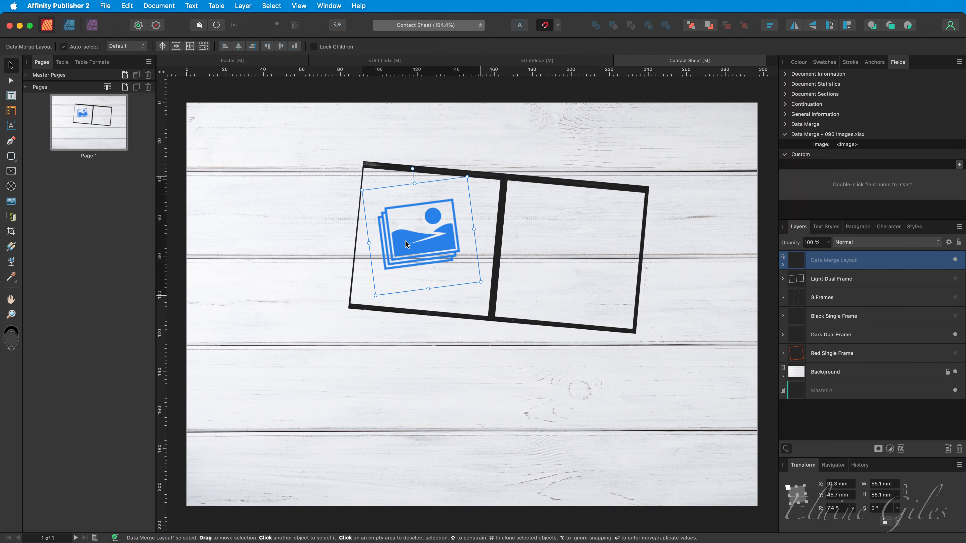
Rotate the pasted layout to about -5.5°, align it with the left opening's corner and scale it to about 72.9 mm square.
scroll(396, 181, "up", 5)
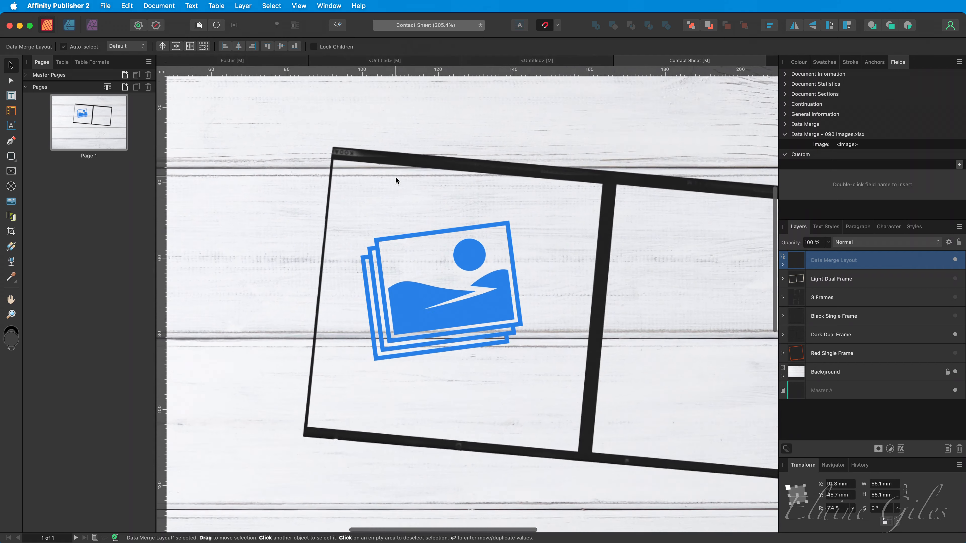
left_click_drag(438, 180, 466, 184)
left_click_drag(481, 350, 457, 323)
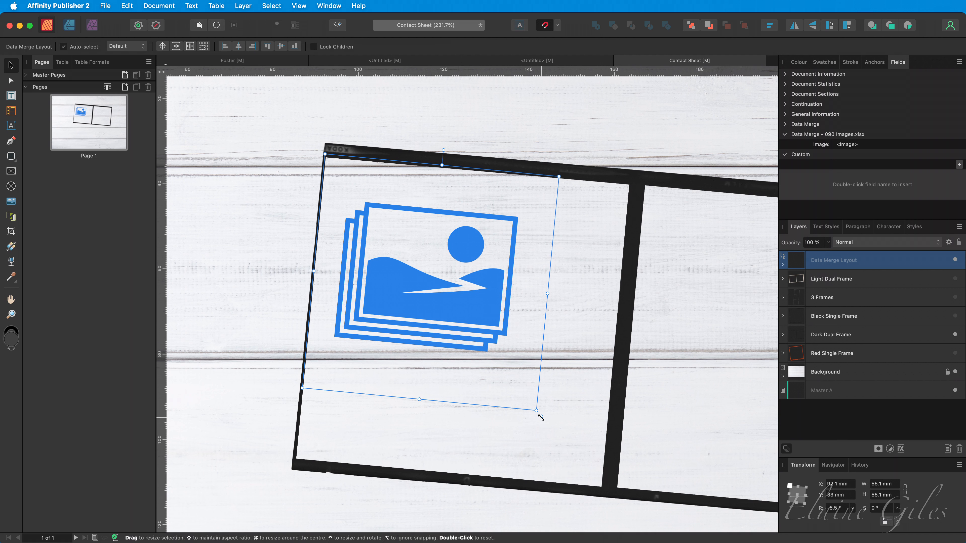
left_click_drag(541, 418, 615, 497)
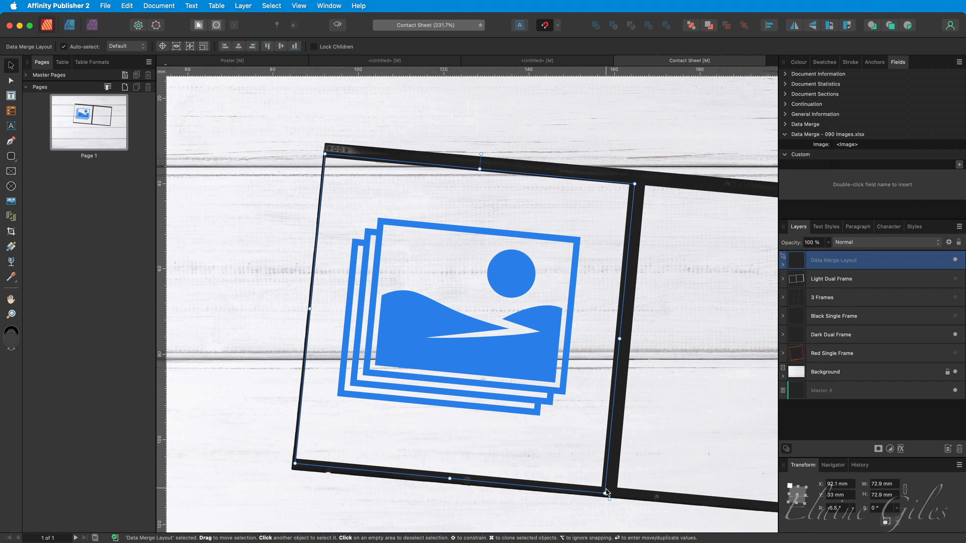
Duplicate the data merge layout into the right opening of the dark dual frame and nudge it down and right to fit.
scroll(606, 491, "right", 3)
scroll(605, 489, "right", 7)
left_click_drag(265, 353, 582, 378)
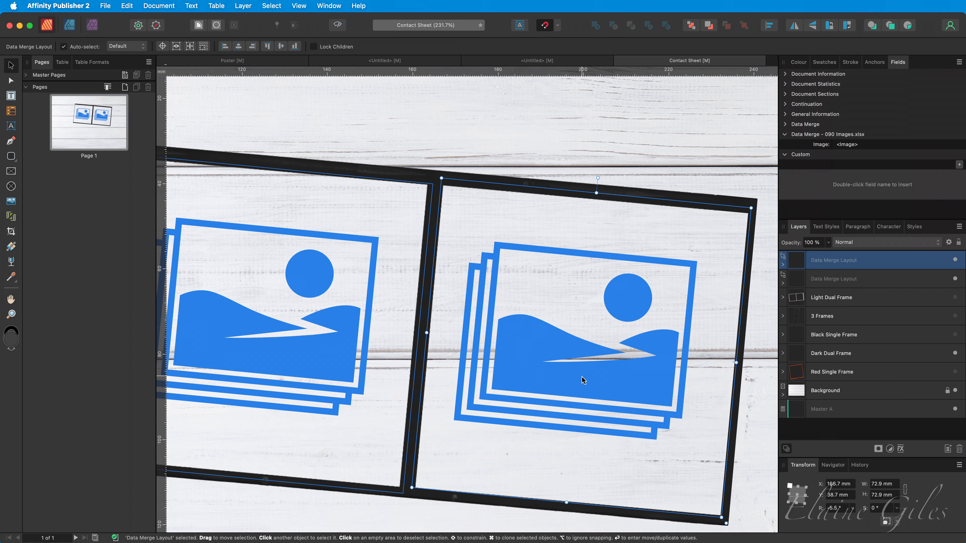
key("Down")
key("Down")
key("Down")
key("Down")
key("Down")
key("Down")
key("Down")
key("Down")
key("Right")
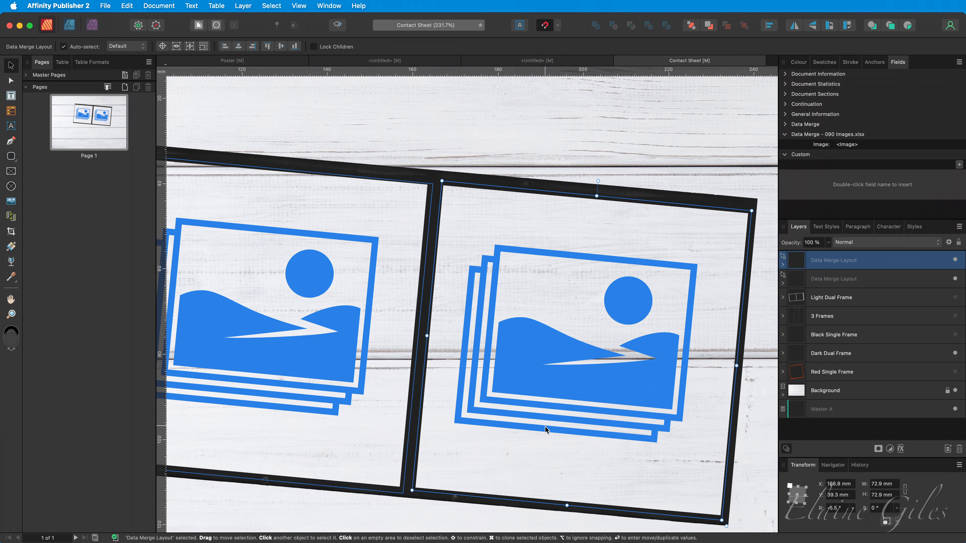
Move both data merge layouts into the Dark Dual Frame group beneath its film frame image, then collapse the expanded groups.
key("super+0")
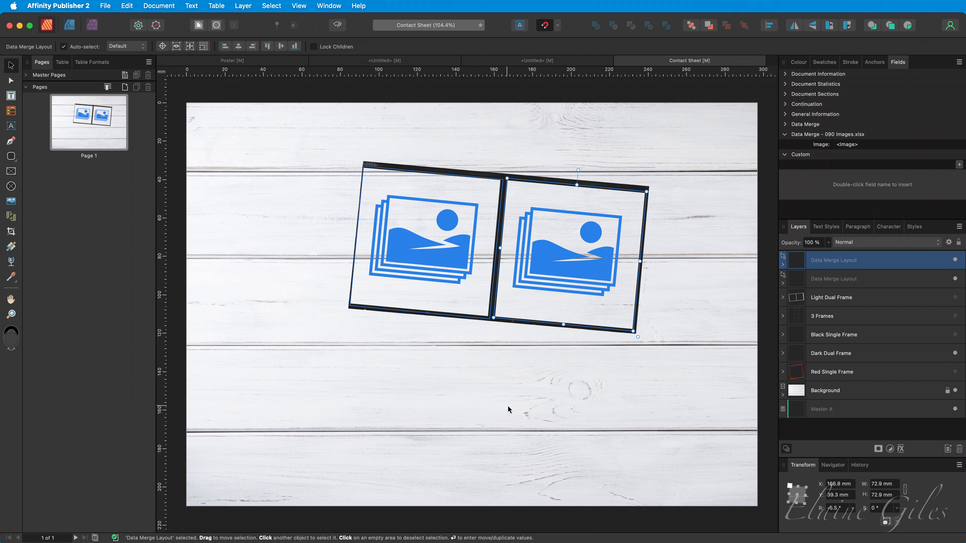
left_click(882, 282)
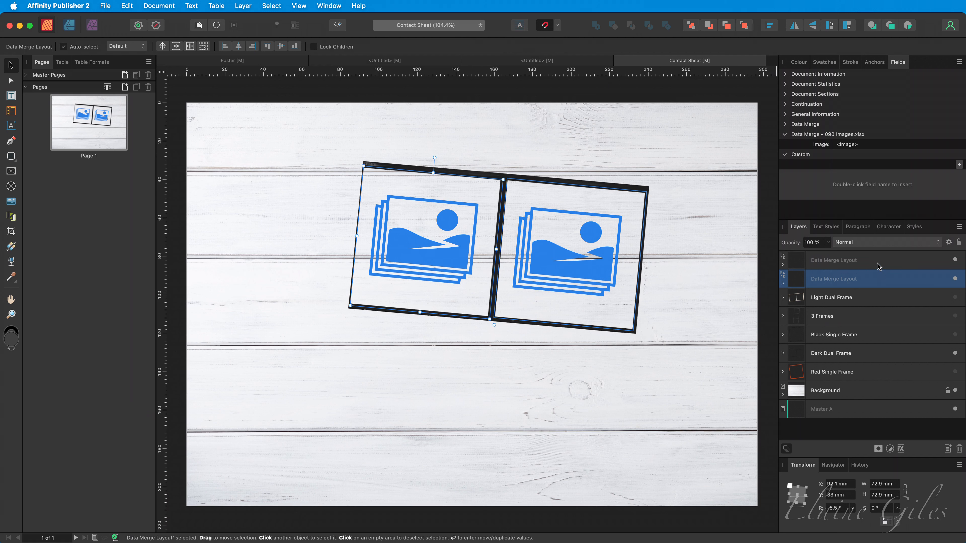
left_click(876, 261, "shift")
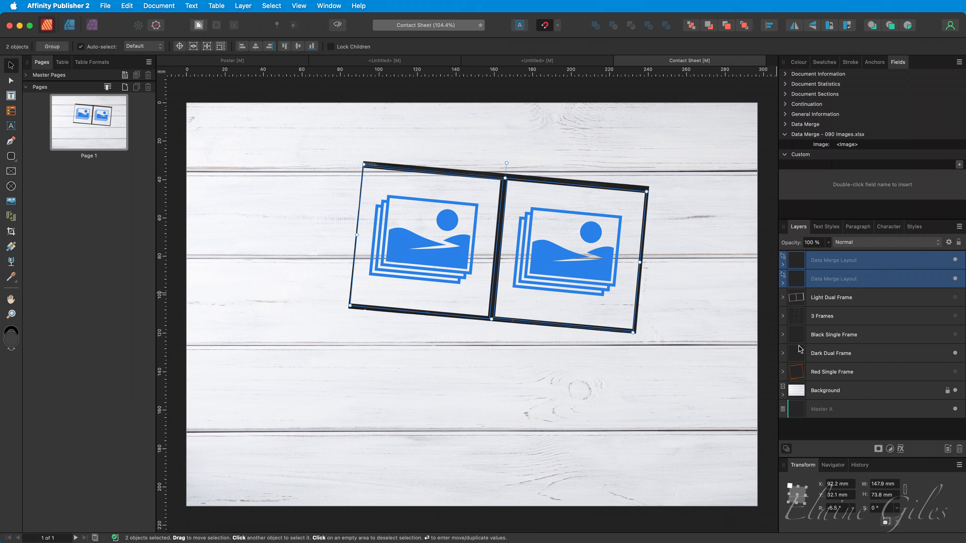
left_click(782, 354)
left_click_drag(840, 279, 840, 381)
left_click(783, 391)
scroll(866, 404, "down", 3)
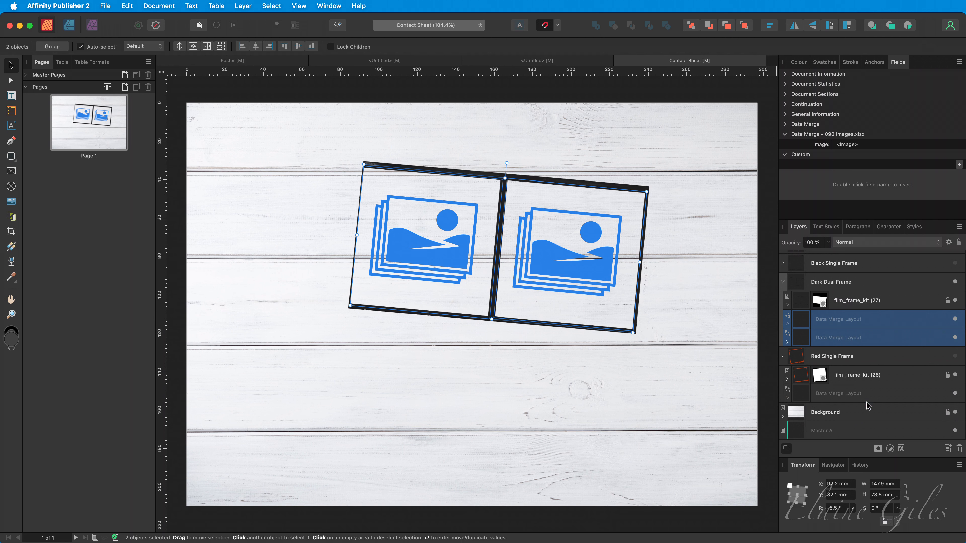
left_click(783, 356)
left_click(783, 314)
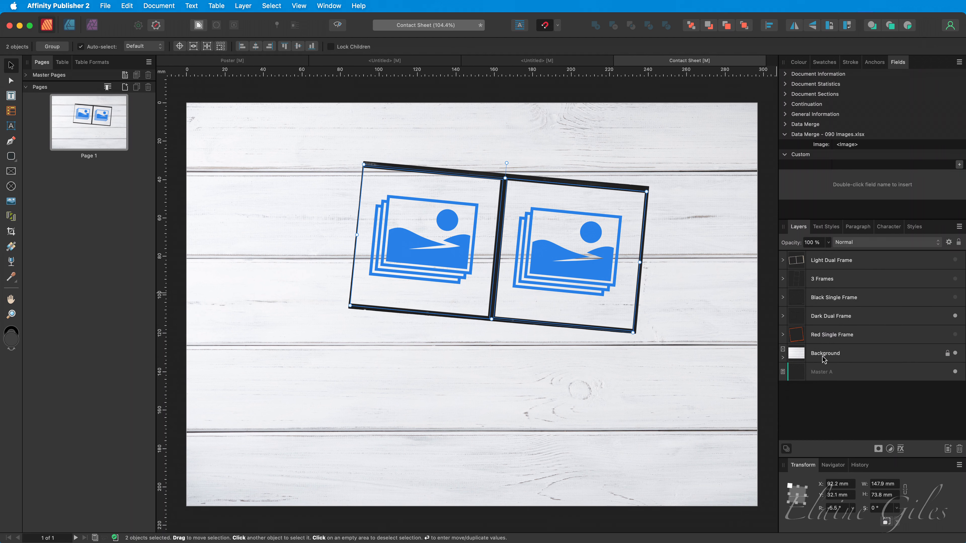
Hide the Dark Dual Frame group, then select and show the Black Single Frame group.
left_click(955, 315)
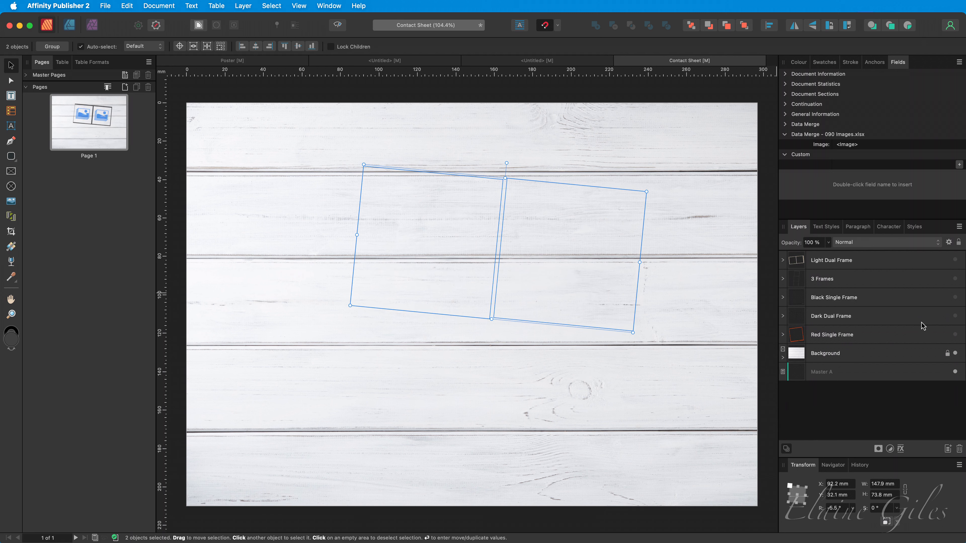
left_click(875, 298)
left_click(954, 298)
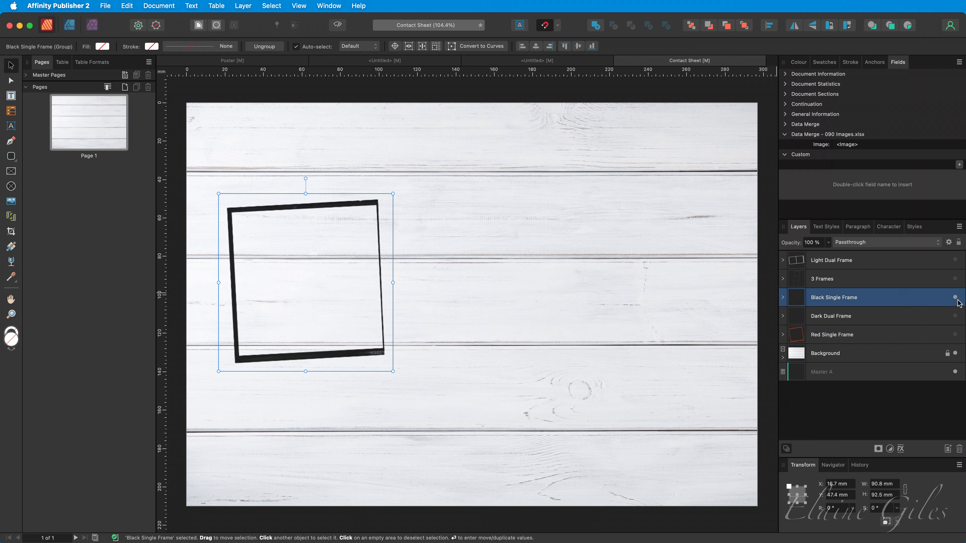
Paste the copied data merge layout and move it to the upper-left corner of the black single frame's opening.
left_click(586, 290)
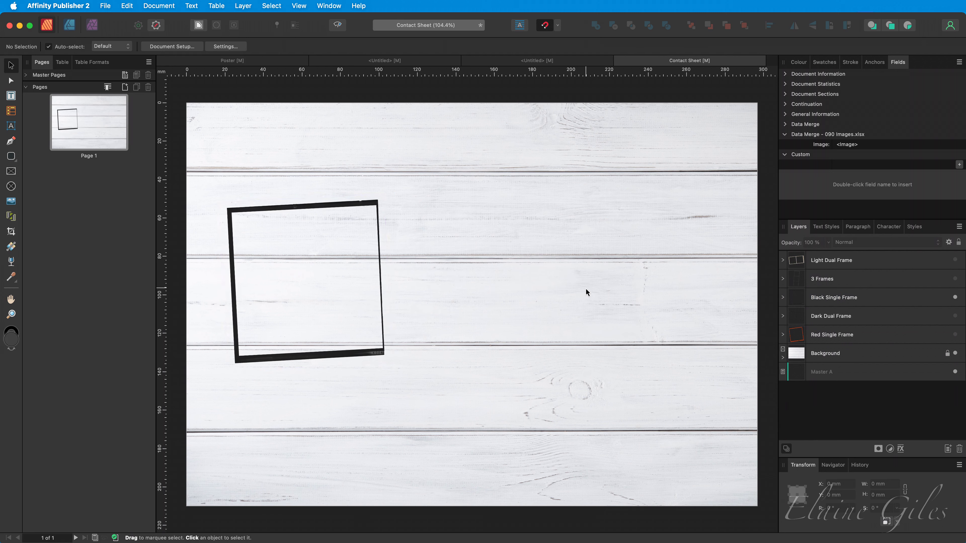
key("super+v")
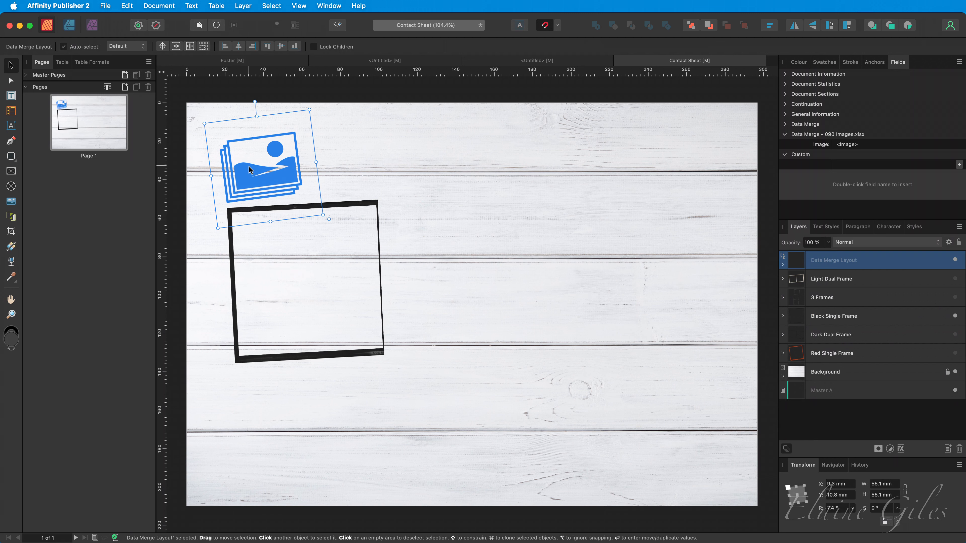
left_click_drag(249, 169, 274, 256)
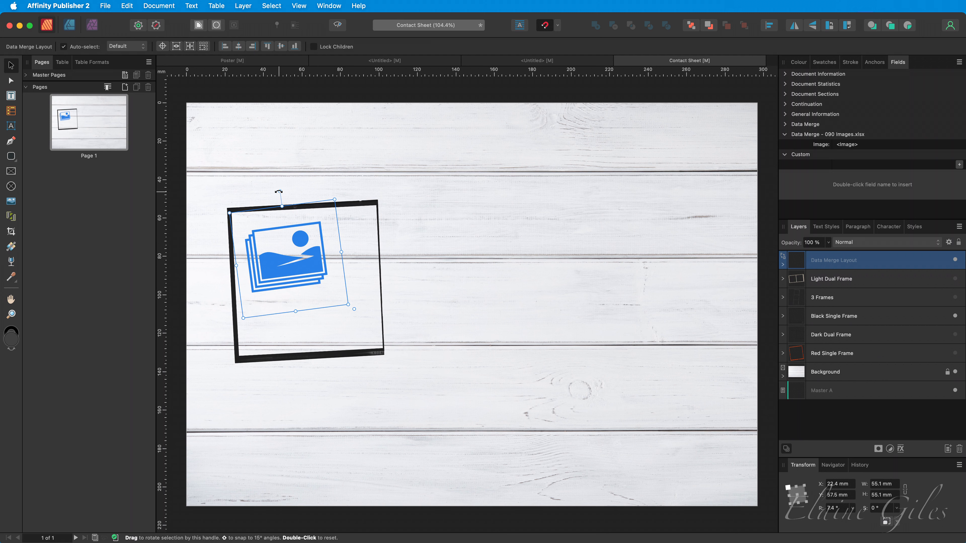
Rotate the pasted layout to about 3.5°, realign its corner and scale it to about 77.8 mm square.
left_click_drag(282, 191, 285, 190)
left_click_drag(300, 265, 297, 268)
left_click_drag(342, 310, 391, 361)
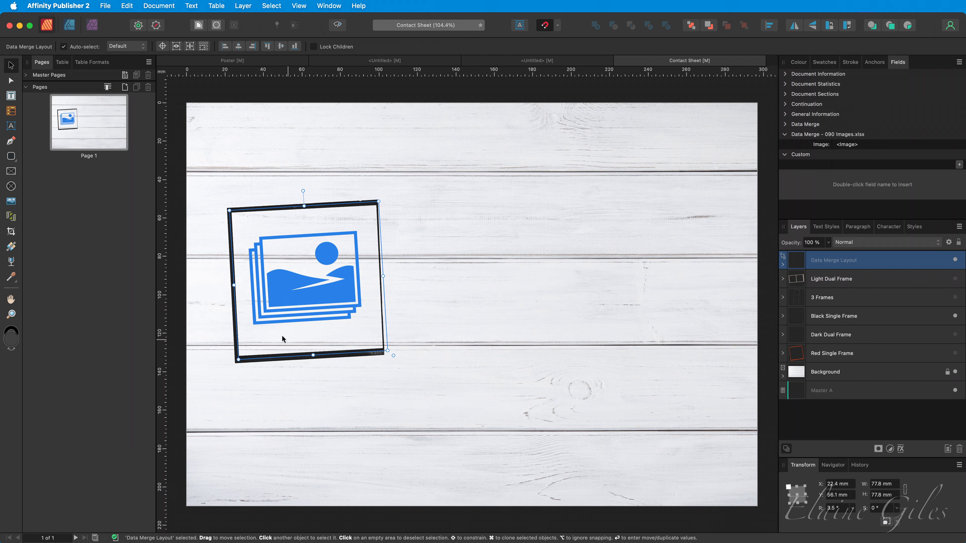
Reduce the black frame's layout to about 75.9 mm square and rotate it to about 2.5°.
scroll(237, 275, "up", 3)
scroll(236, 273, "up", 5)
left_click_drag(637, 480, 626, 470)
left_click_drag(409, 81, 413, 81)
Nudge the layout horizontally within the black frame and resize it to about 77.1 mm square to cover the opening.
key("Right")
key("Right")
key("Right")
key("Right")
key("Right")
key("Right")
key("Right")
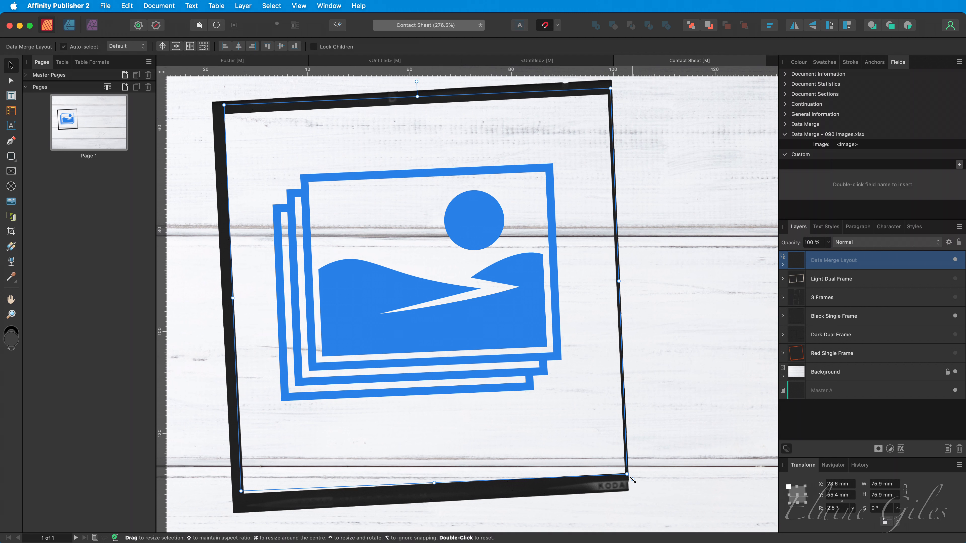
mouse_move(632, 480)
left_mouse_down()
mouse_move(638, 486)
mouse_move(618, 482)
left_mouse_up()
Move the data merge layout into the Black Single Frame group beneath its frame image and collapse the group.
left_click(782, 316)
left_click_drag(833, 260, 858, 343)
left_click(783, 298)
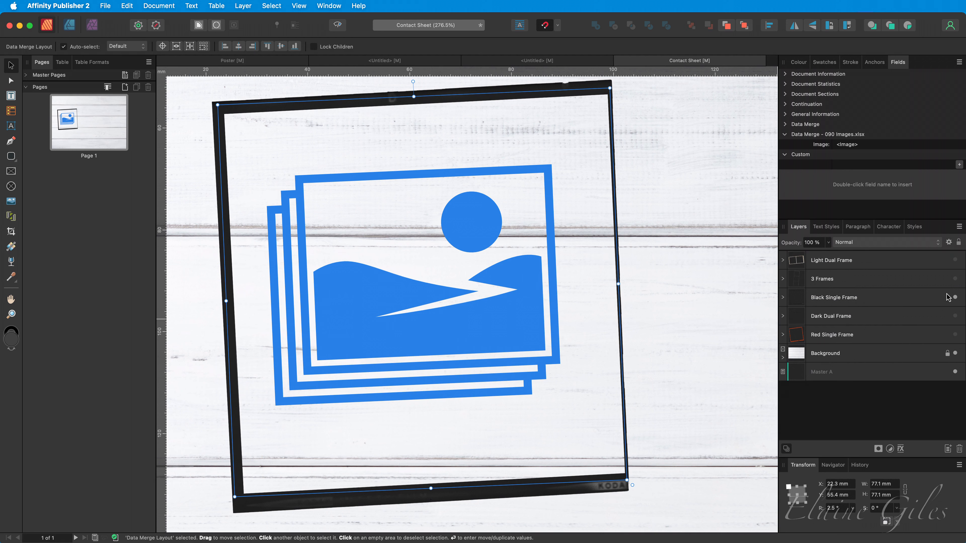
Hide the Black Single Frame group and show the 3 Frames group with the whole page in view.
left_click(954, 297)
left_click(954, 279)
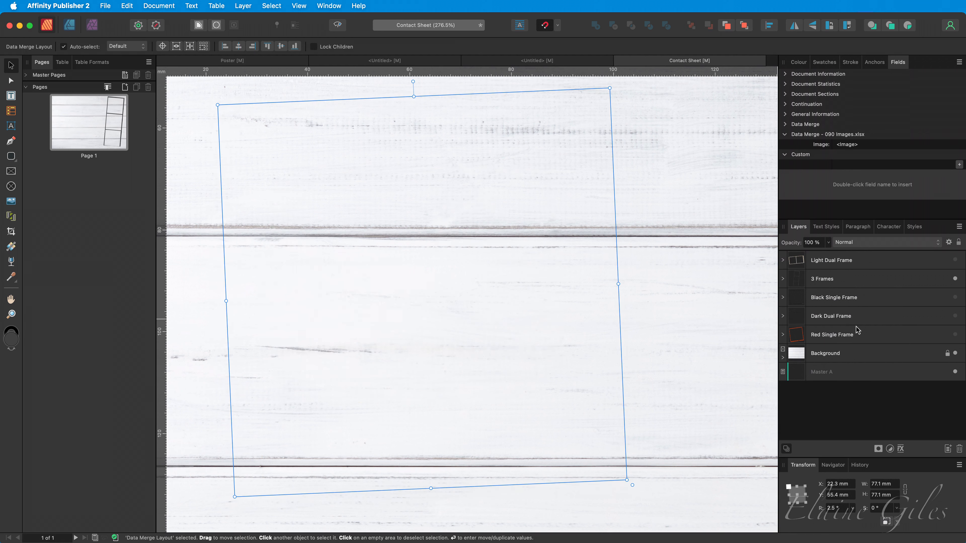
key("super+0")
Paste the copied data merge layout and move it over the top opening of the three-frame strip.
left_click(491, 363)
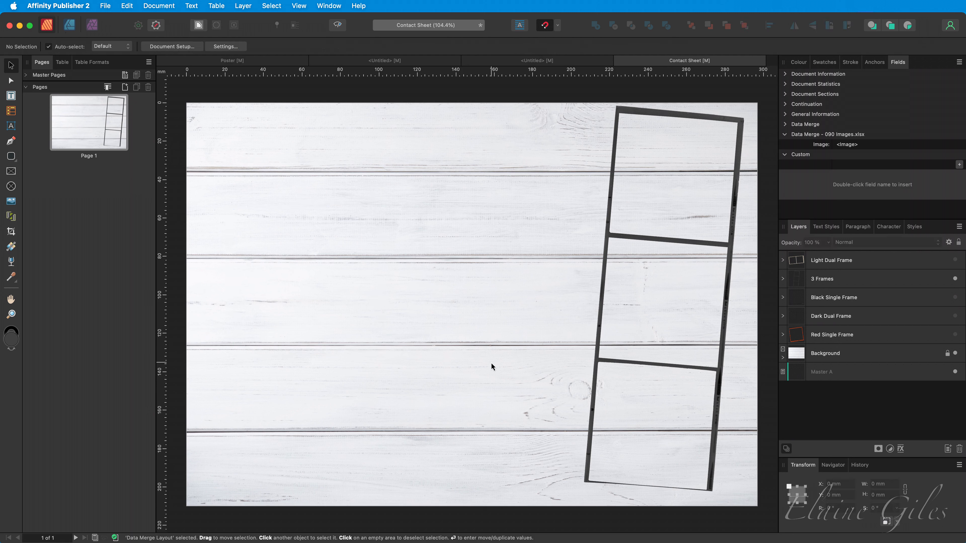
key("super+v")
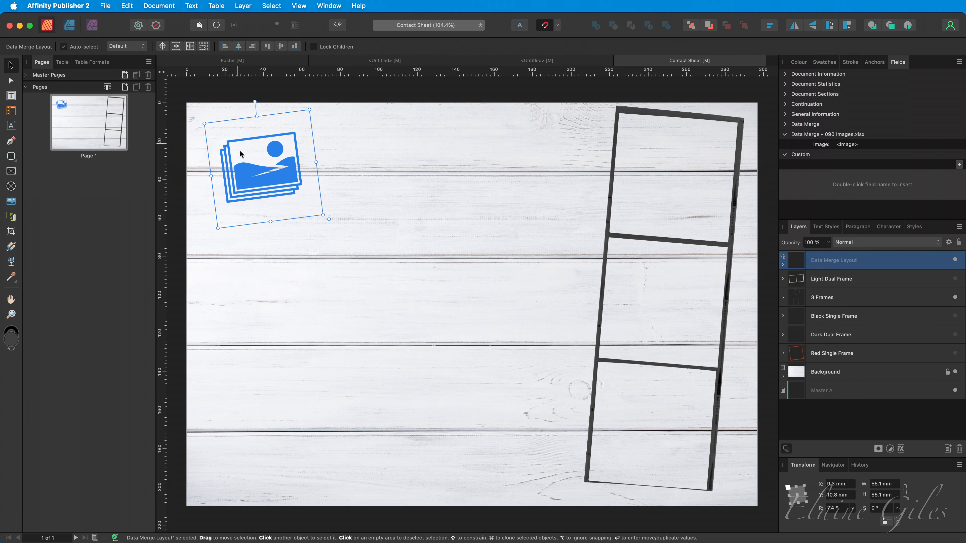
left_click_drag(247, 168, 641, 184)
Rotate the pasted layout to about -4.8°, align it with the top opening's corner and scale it to about 64.7 mm square.
scroll(730, 143, "up", 5)
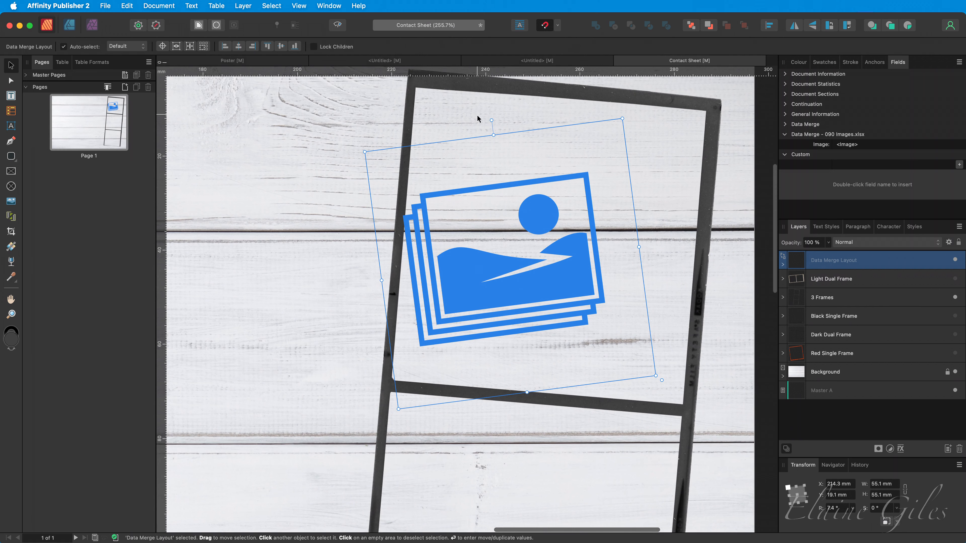
left_click_drag(492, 121, 522, 120)
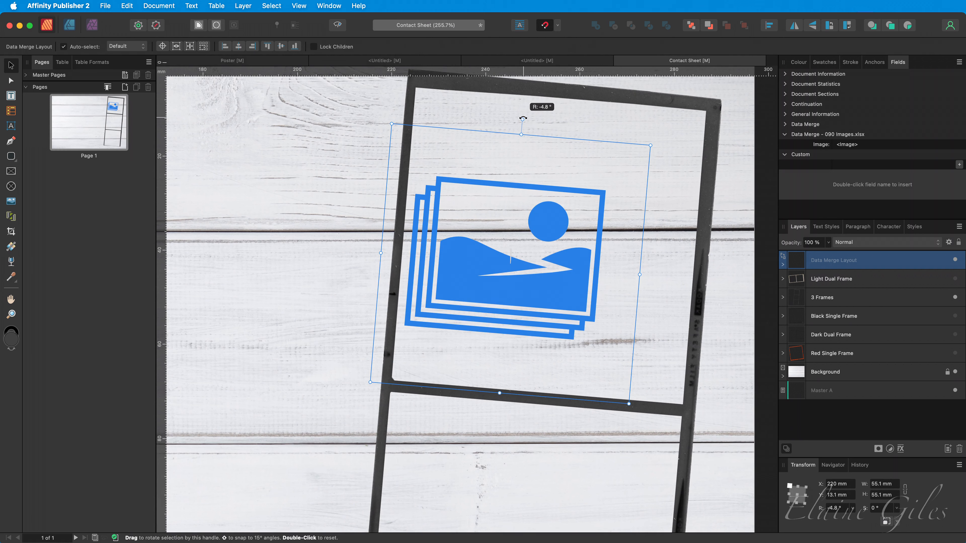
left_click_drag(484, 268, 506, 223)
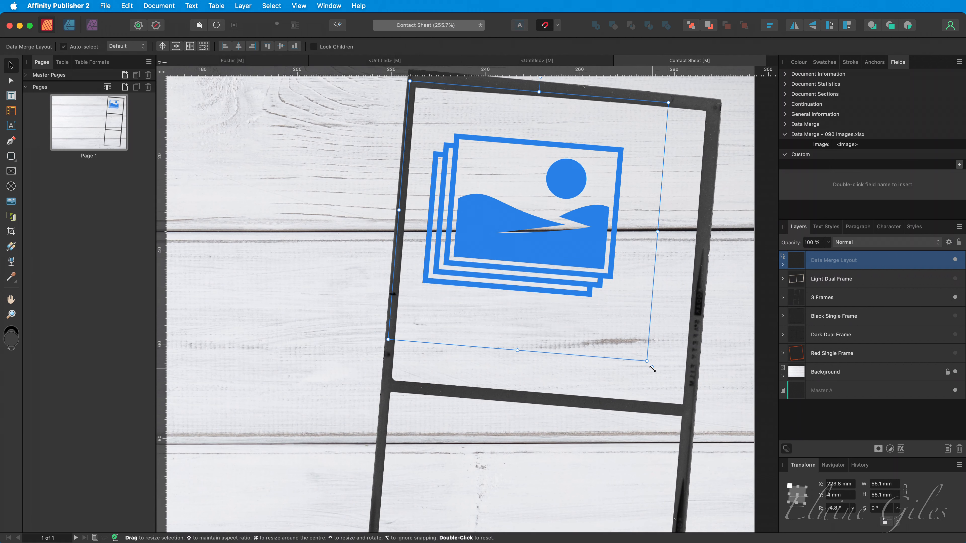
left_click_drag(646, 361, 692, 416)
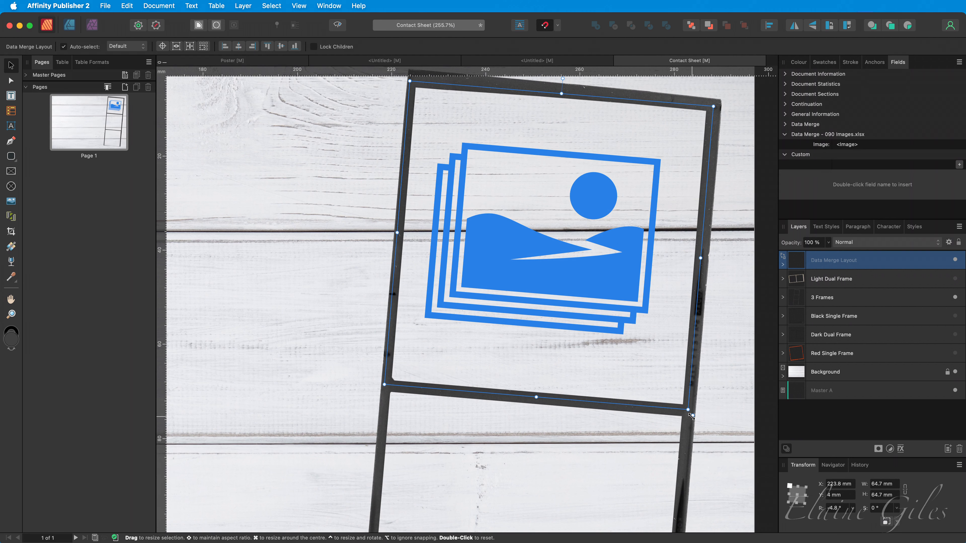
Duplicate the data merge layout from the top opening into the middle opening of the three-frame strip.
scroll(692, 416, "down", 8)
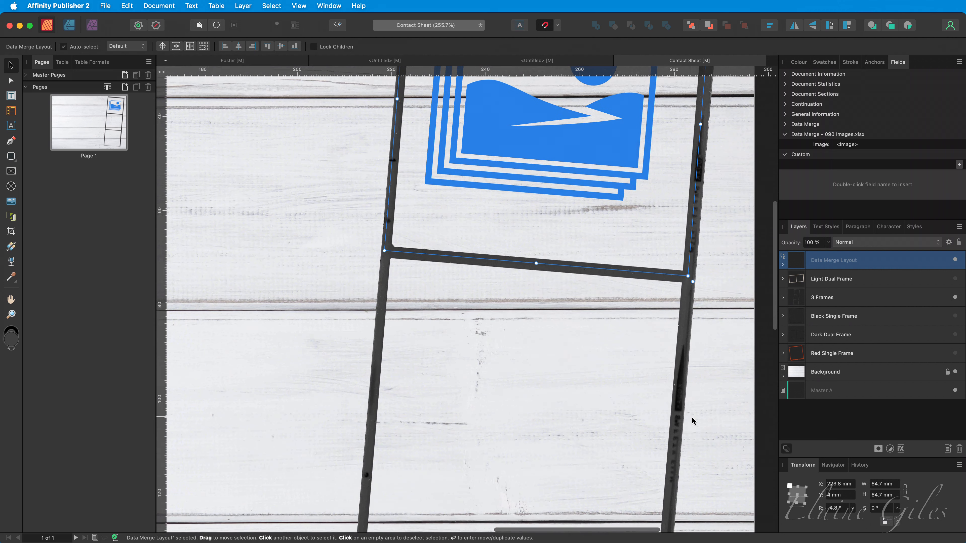
scroll(692, 418, "down", 1)
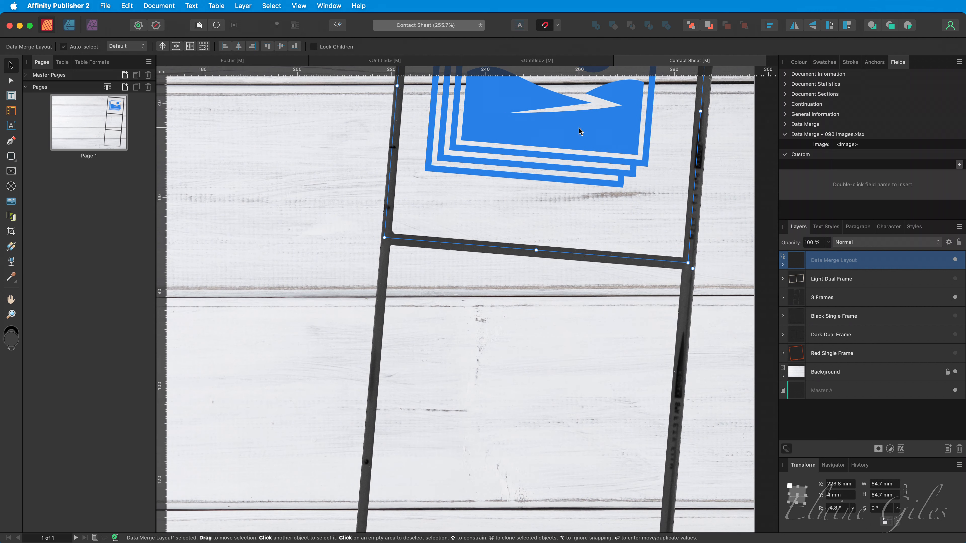
left_click_drag(579, 127, 555, 433)
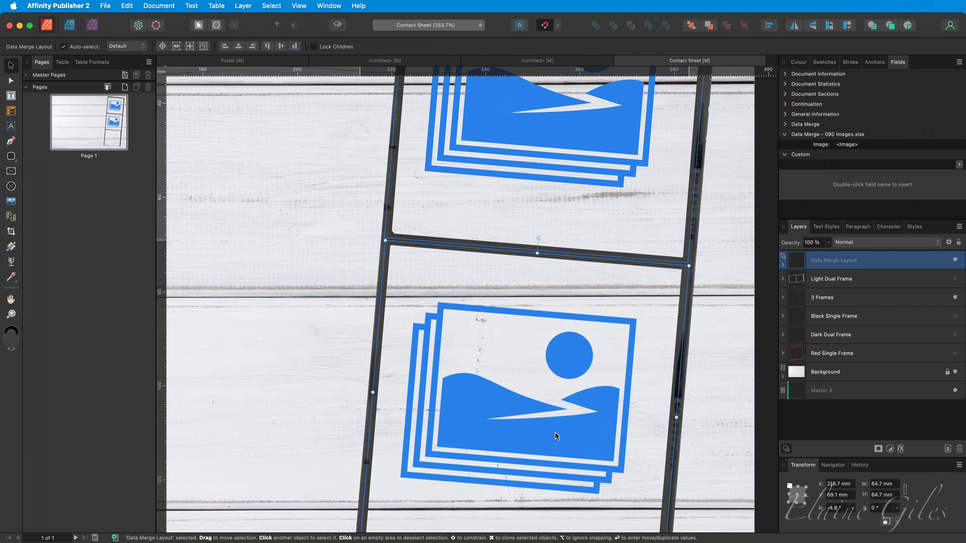
Duplicate the middle data merge layout into the bottom opening of the three-frame strip.
scroll(556, 445, "down", 2)
scroll(557, 448, "down", 10)
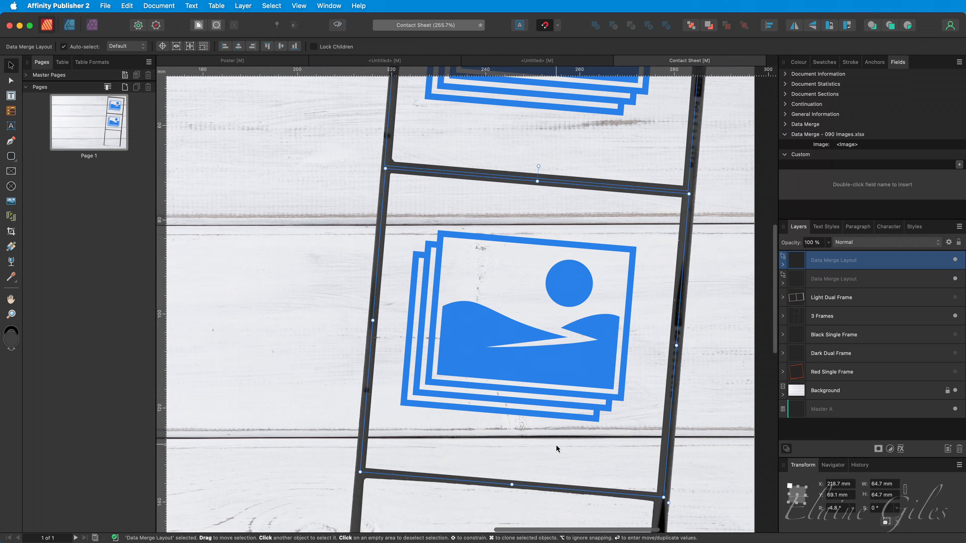
scroll(556, 447, "down", 5)
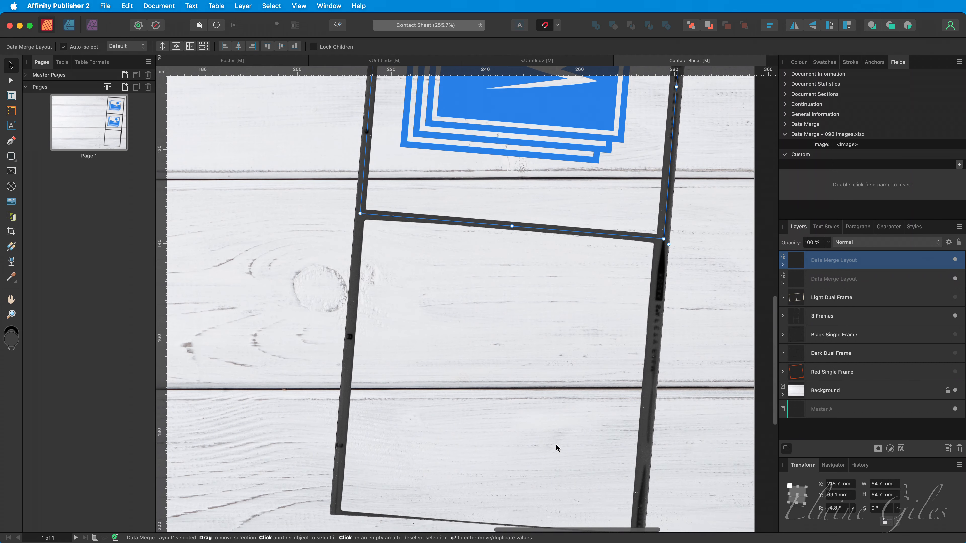
left_click_drag(508, 104, 484, 403)
Scale the bottom layout to about 63.1 mm square and nudge it right to fit its opening.
scroll(485, 404, "down", 2)
scroll(485, 404, "down", 2)
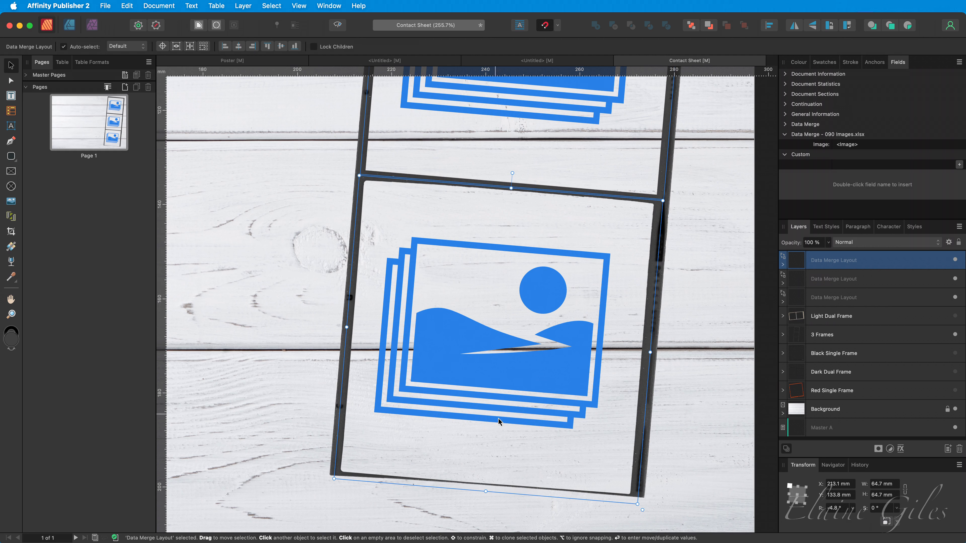
left_click_drag(642, 508, 638, 500)
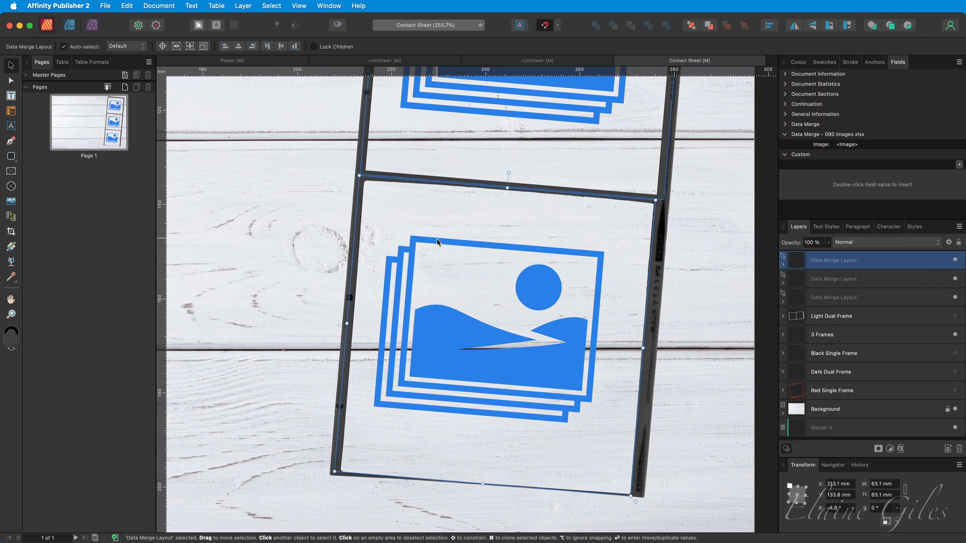
key("Right")
key("Right")
key("Right")
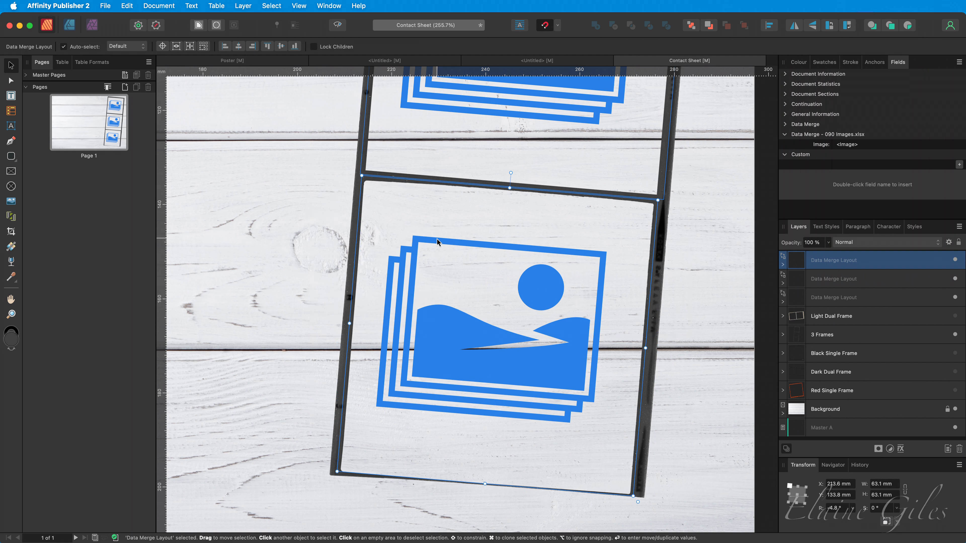
Check the bottom layout's lower edge against the frame and rotate the layout to about -4.5°.
scroll(420, 495, "up", 10)
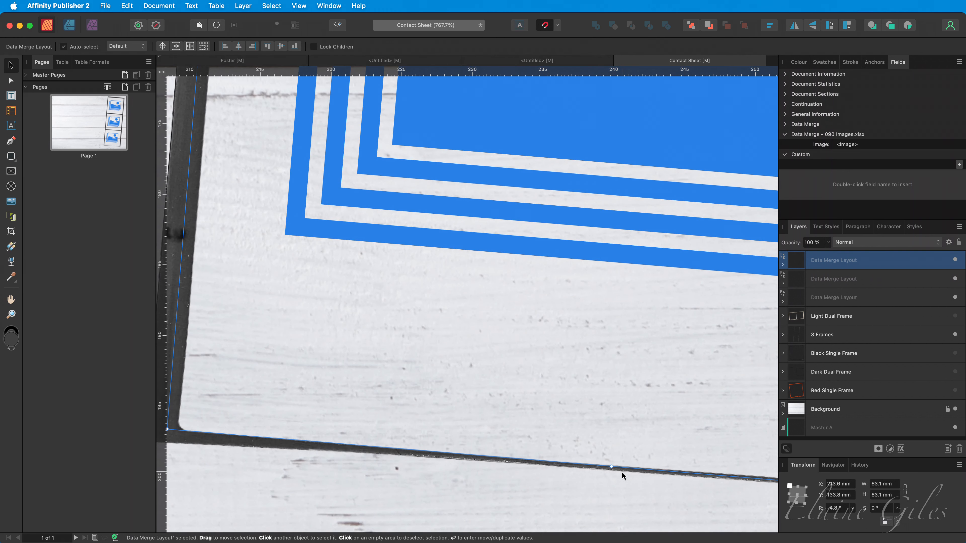
scroll(621, 472, "right", 2)
scroll(619, 469, "right", 10)
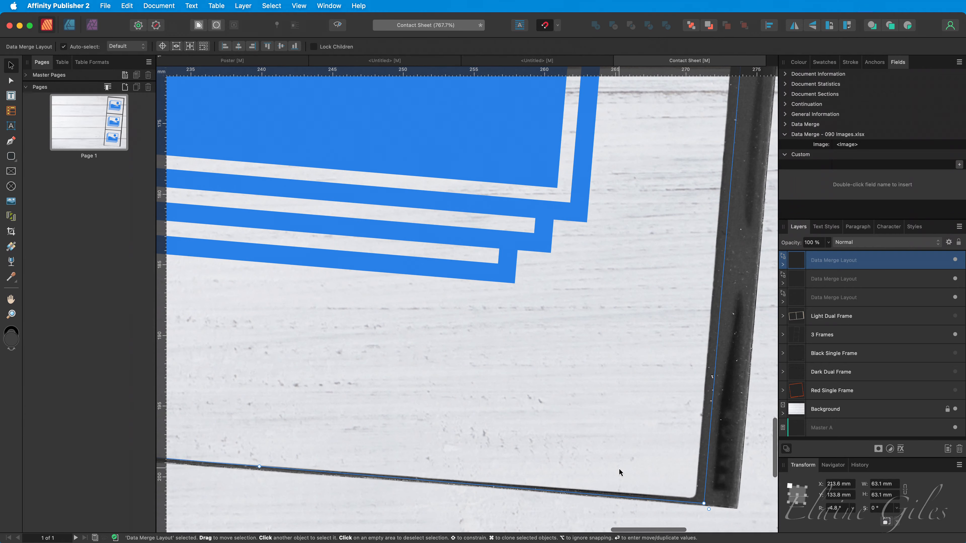
scroll(618, 469, "left", 8)
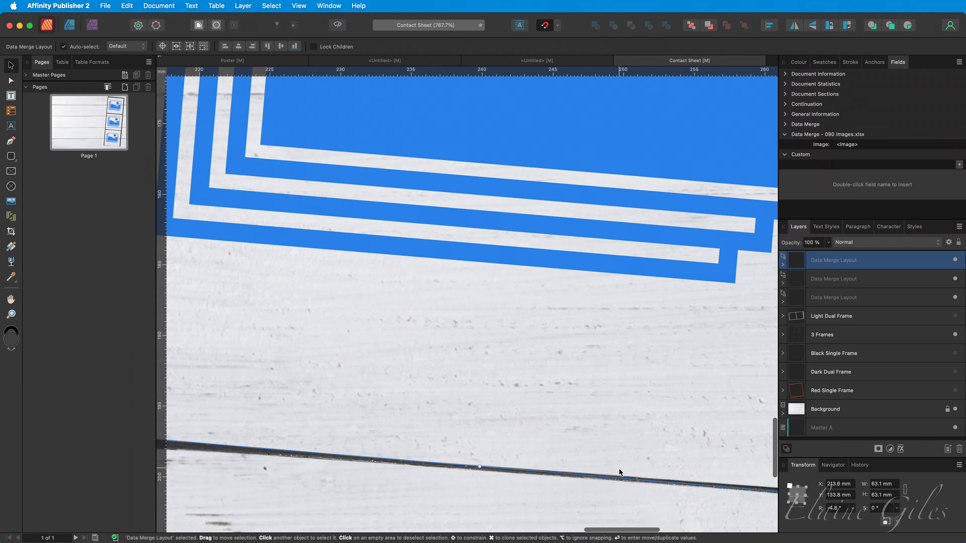
scroll(618, 468, "left", 5)
scroll(544, 478, "down", 5)
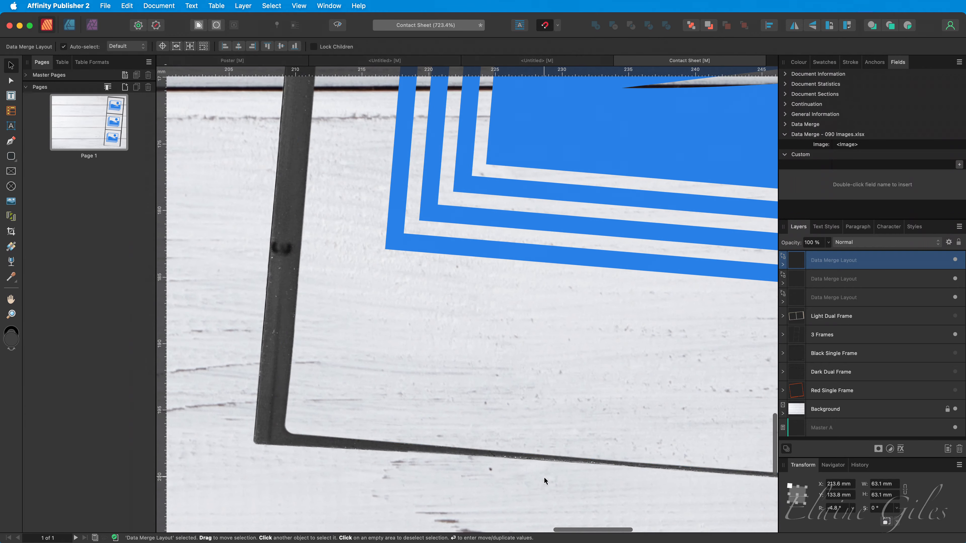
scroll(544, 475, "down", 4)
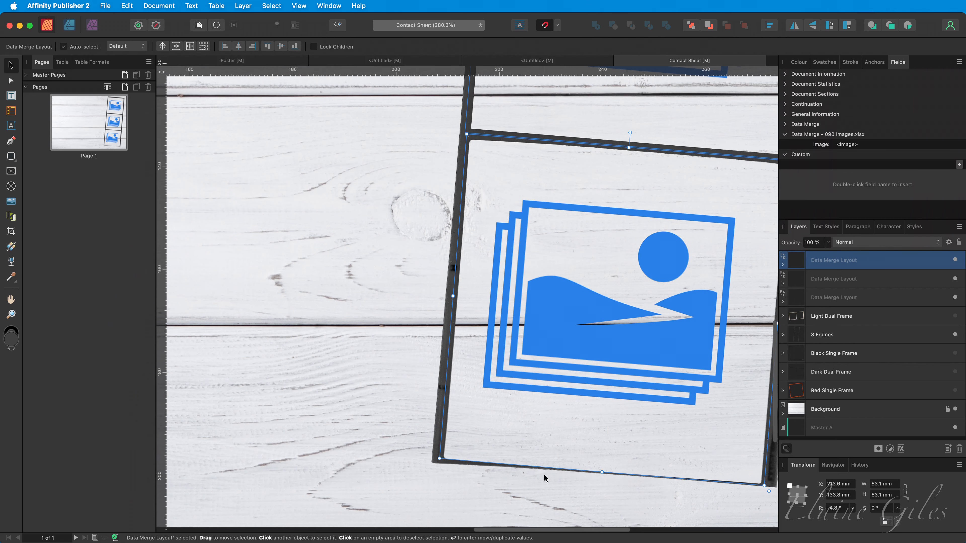
scroll(544, 475, "right", 4)
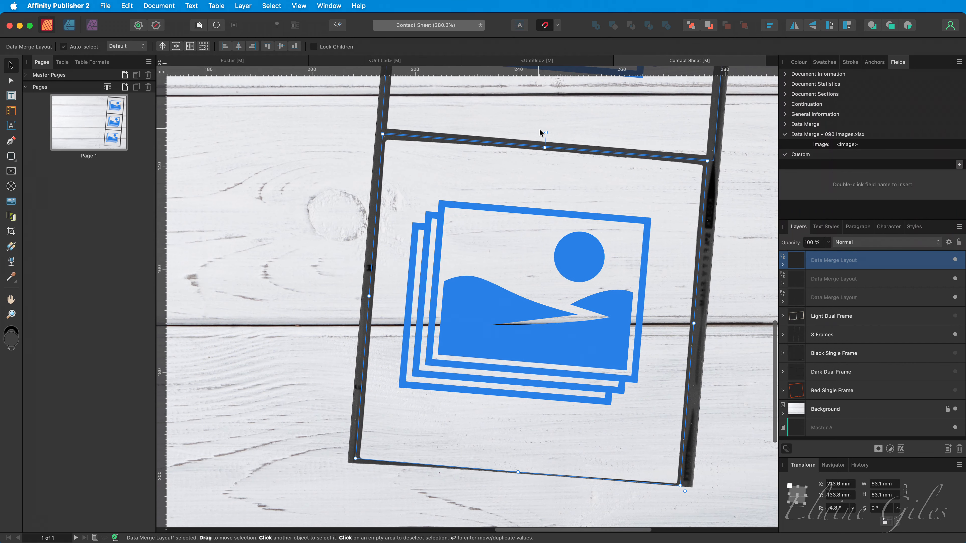
left_click_drag(547, 133, 547, 131)
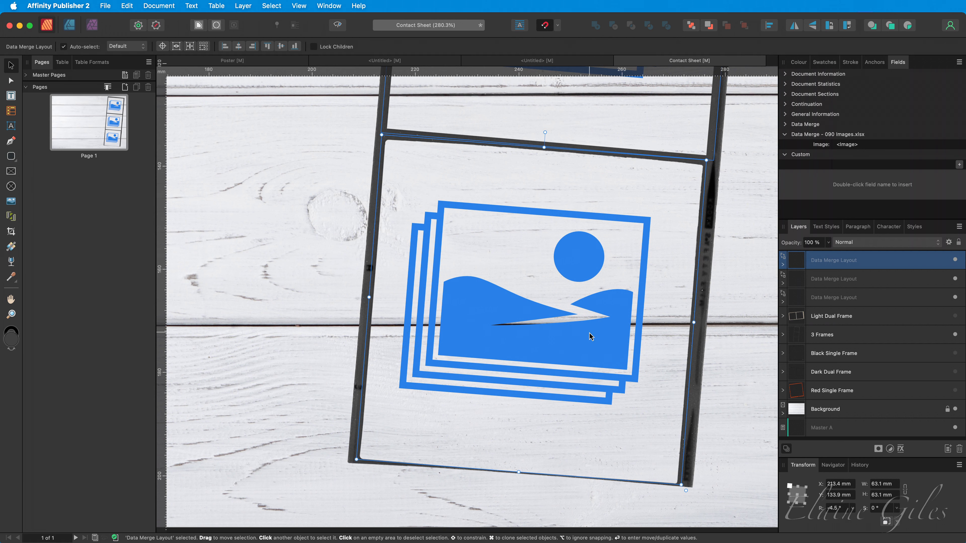
Move the three data merge layouts into the 3 Frames layer, beneath its film_frame_kit (29) image, and collapse the layer.
key("super+0")
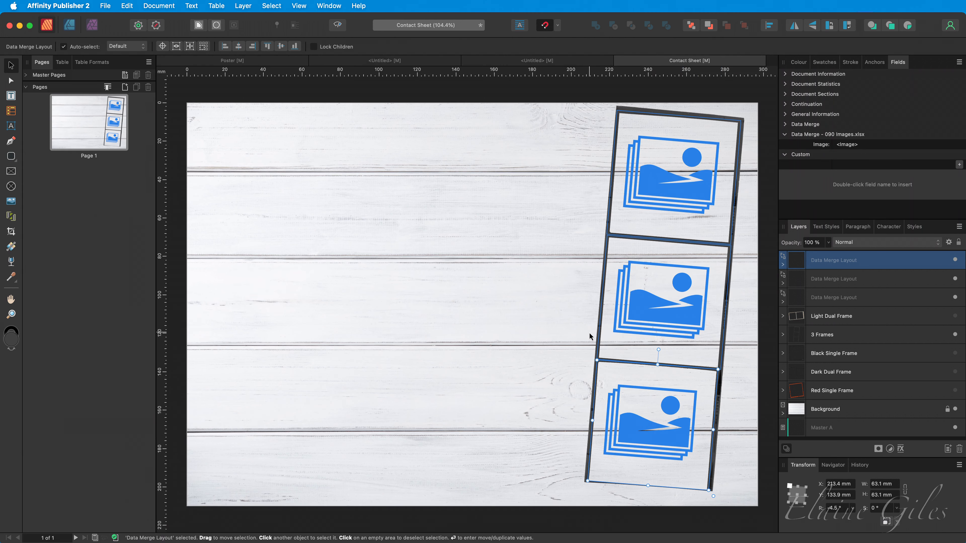
left_click(837, 297, "shift")
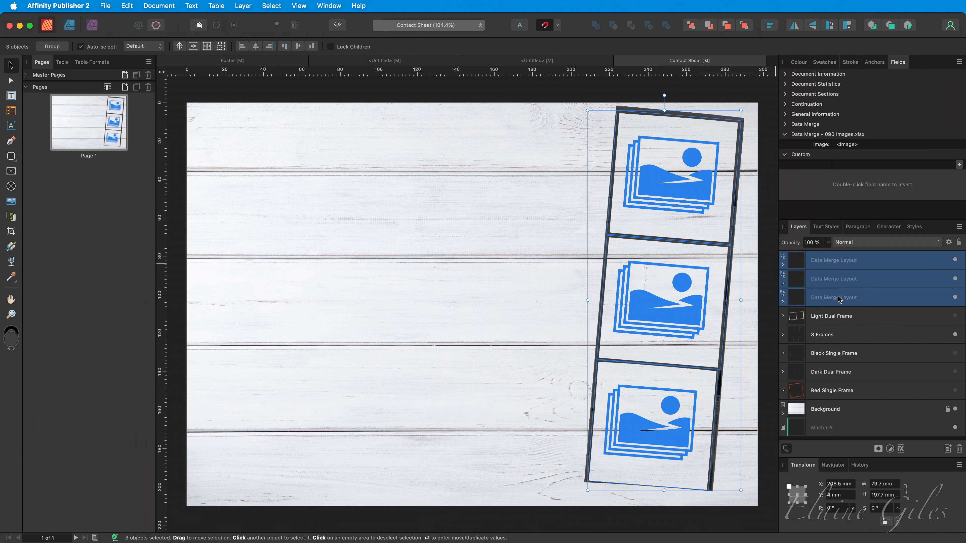
left_click(782, 335)
left_click_drag(811, 263, 850, 364)
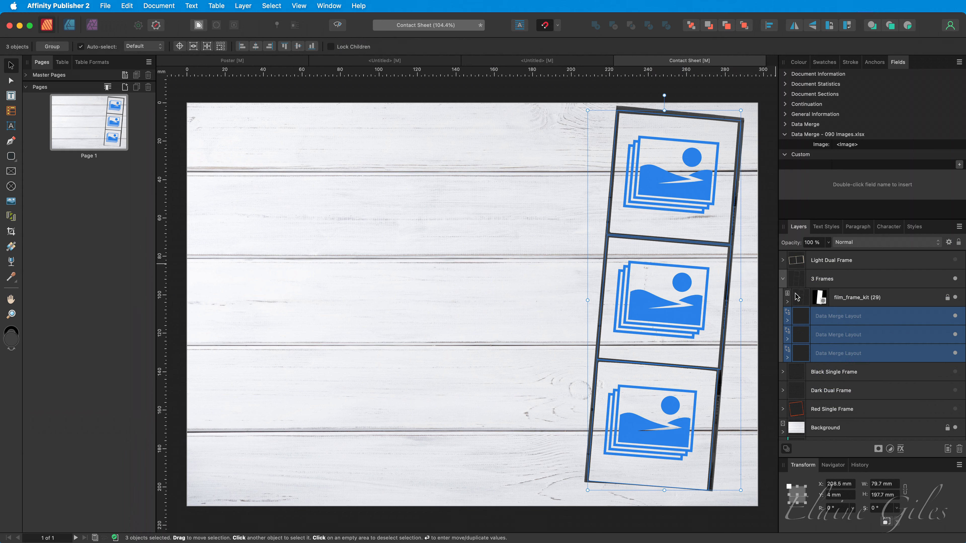
left_click(782, 279)
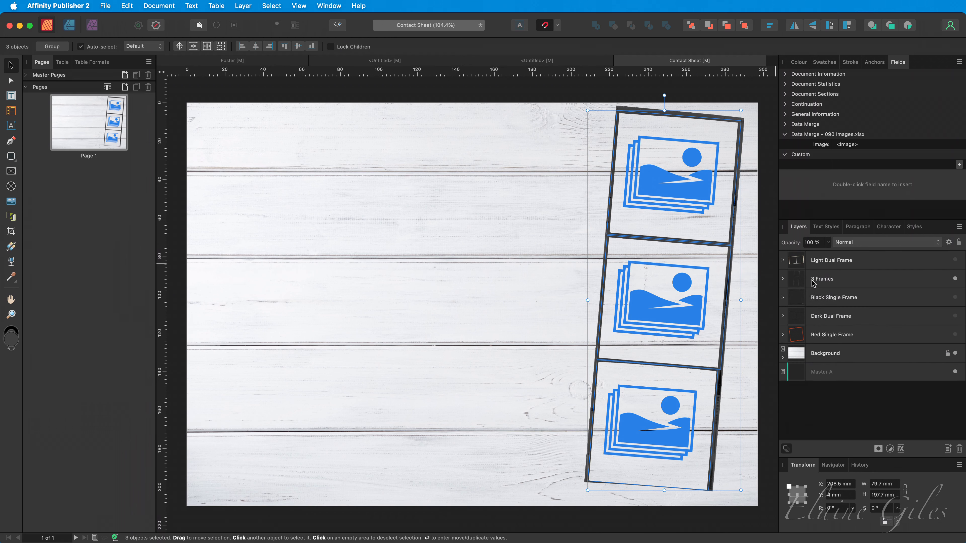
Show the Light Dual Frame layer, expand its contents, and hide the 3 Frames layer.
left_click(782, 261)
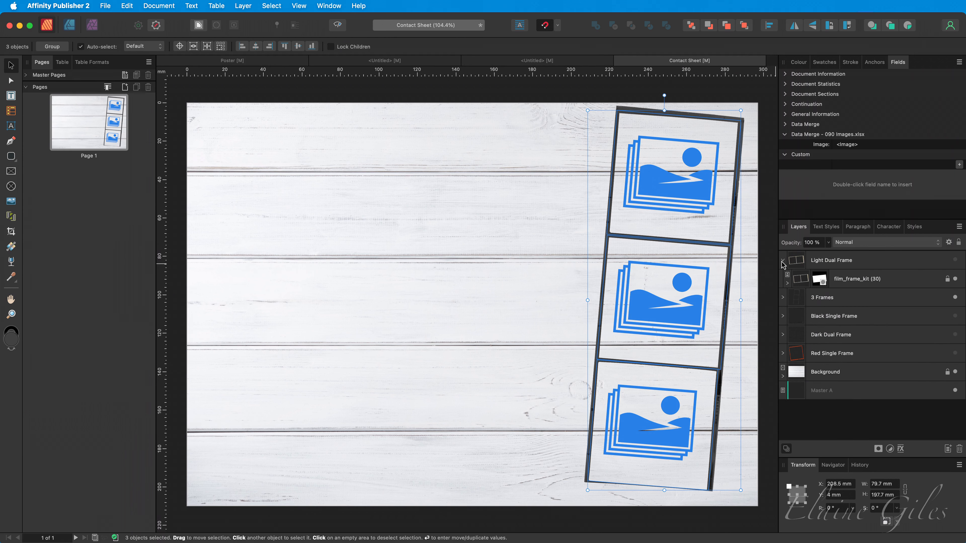
left_click(955, 260)
left_click(470, 256)
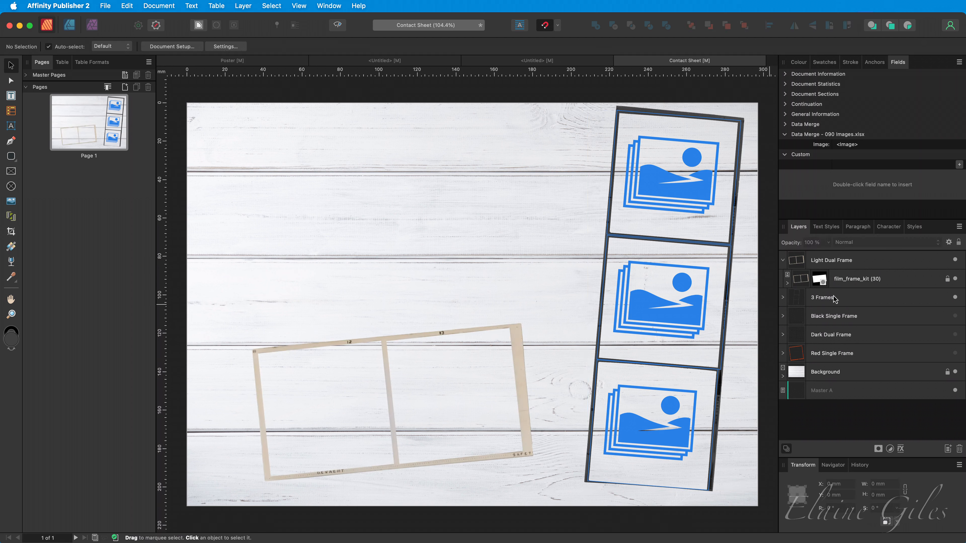
left_click(955, 297)
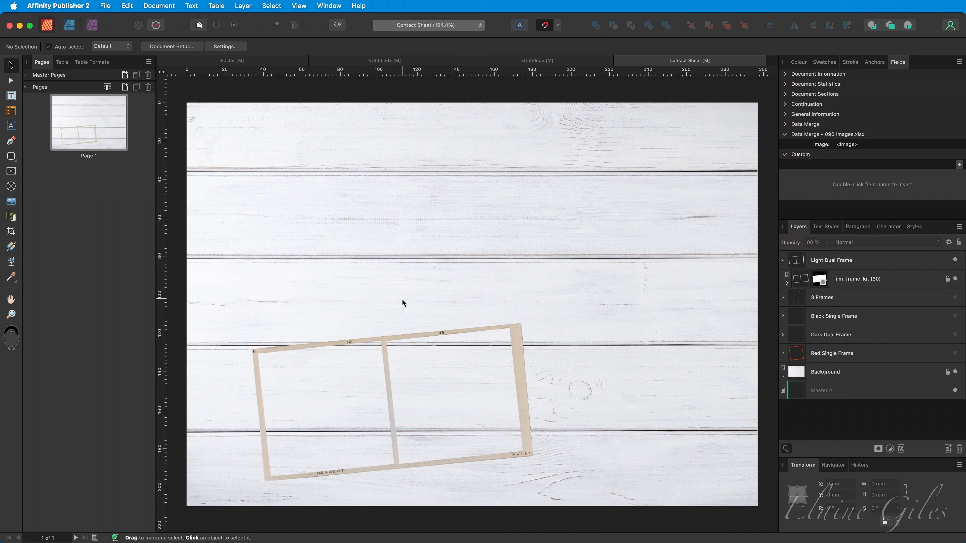
Paste the copied data merge layout into the left opening of the light dual frame and rotate it to about 6.4°.
key("super+v")
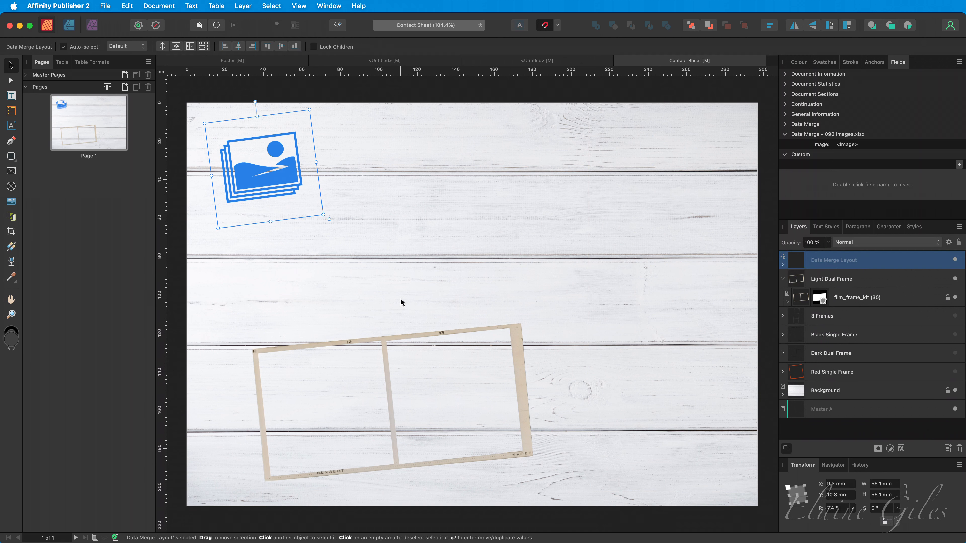
left_click_drag(250, 179, 298, 407)
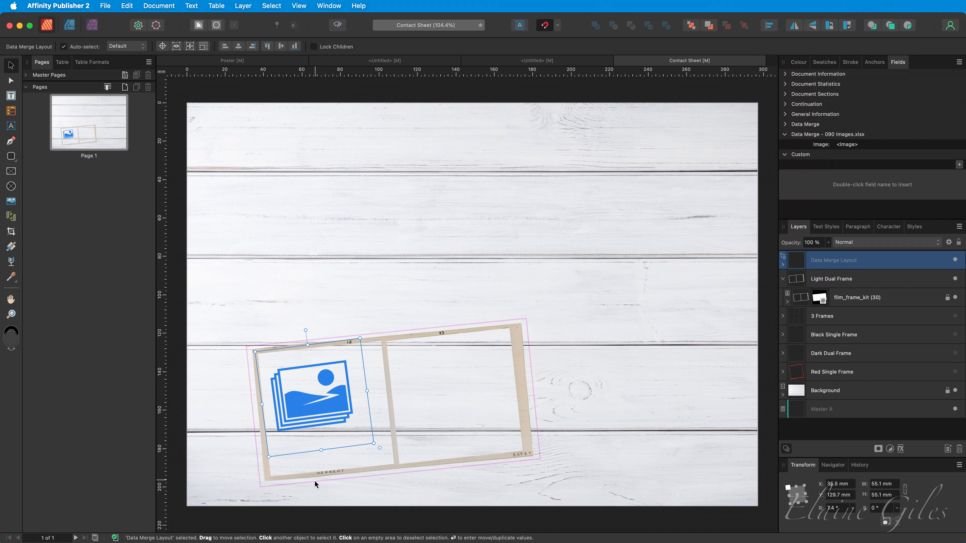
scroll(312, 481, "up", 3)
scroll(268, 467, "up", 5)
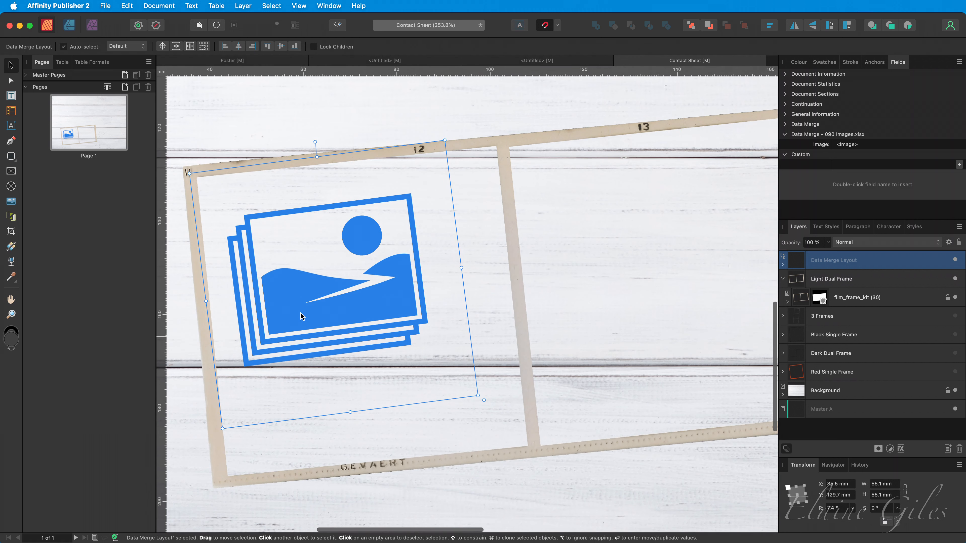
left_click_drag(317, 143, 317, 142)
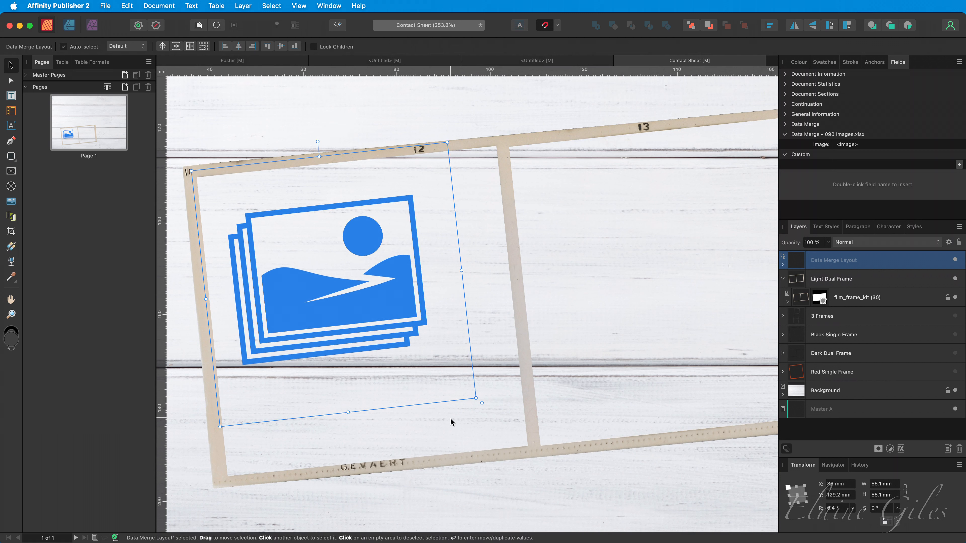
Scale the pasted layout to about 66.8 mm square and nudge it until it fits the frame's left opening.
left_click_drag(476, 399, 538, 447)
key("Left")
key("Left")
key("Left")
key("Left")
key("Left")
key("Left")
key("Left")
key("Left")
key("Left")
key("Left")
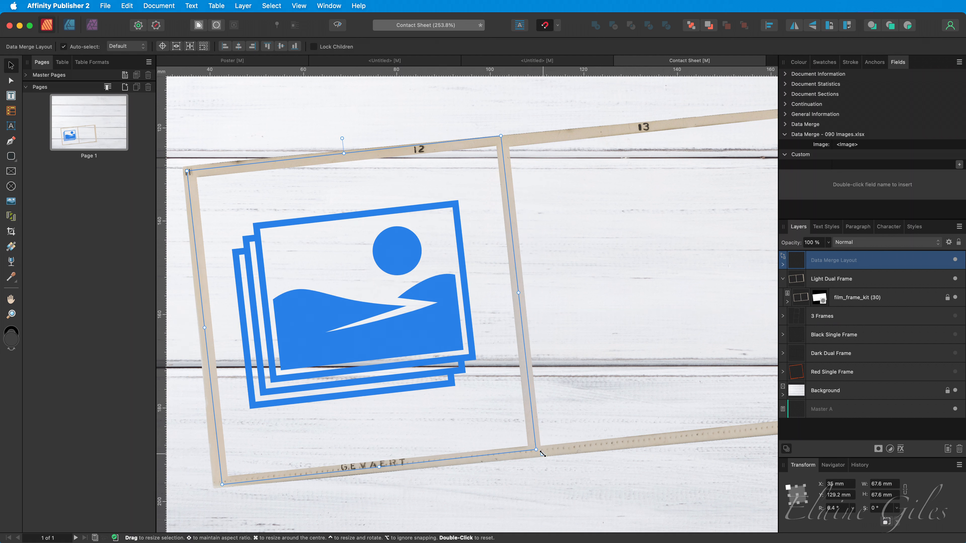
left_click_drag(539, 453, 528, 458)
key("Down")
key("Down")
key("Down")
key("Down")
scroll(539, 453, "right", 1)
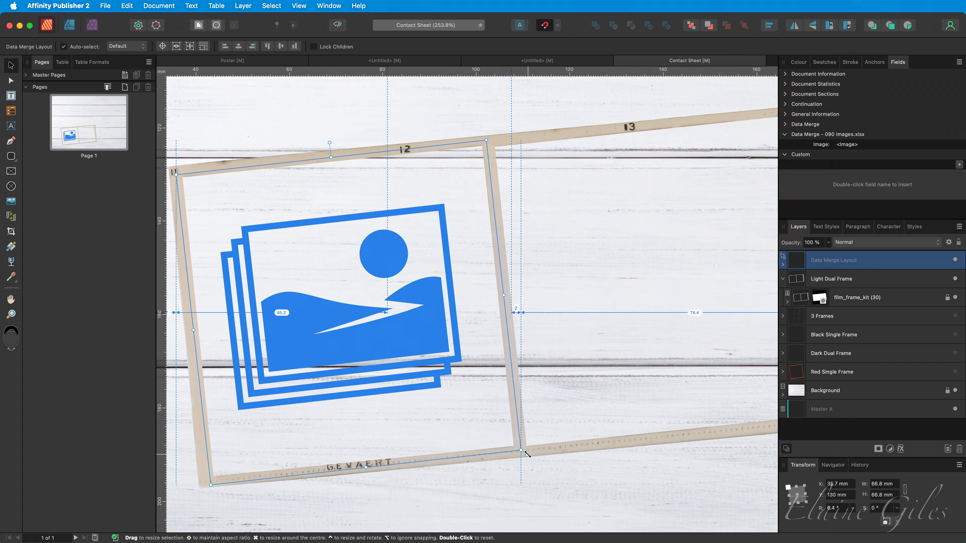
Duplicate the layout into the right opening of the light dual frame and nudge it down to fit.
mouse_move(292, 328)
left_mouse_down()
mouse_move(625, 305)
mouse_move(605, 293)
left_mouse_up()
scroll(606, 297, "right", 5)
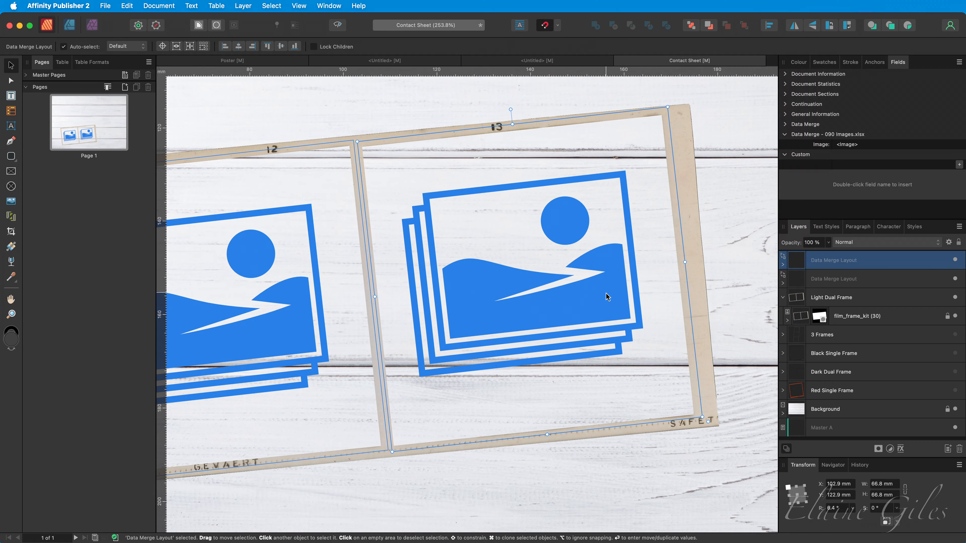
key("Down")
key("Down")
key("Down")
key("Down")
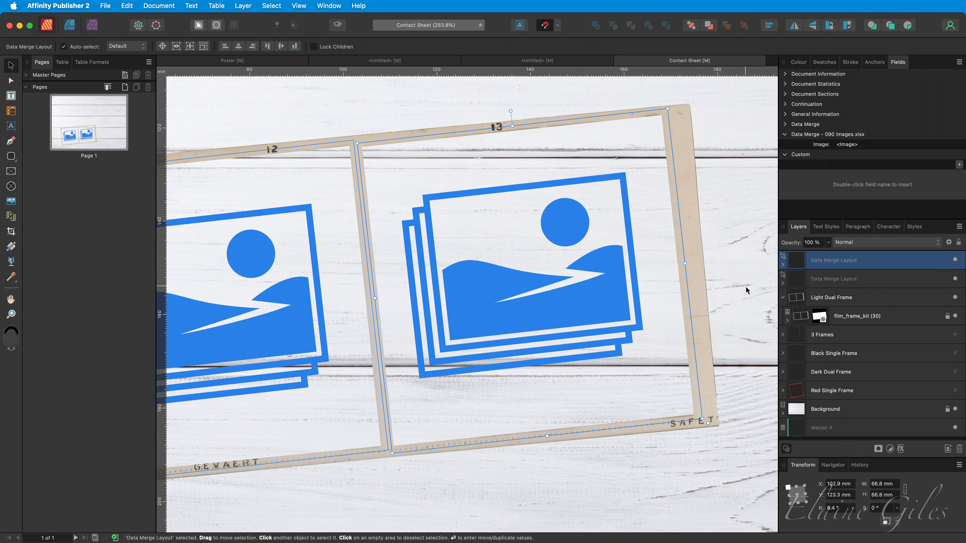
Move both layouts into the Light Dual Frame layer, beneath its film_frame_kit (30) image, and hide the collapsed layer.
key("super+0")
left_click(783, 284)
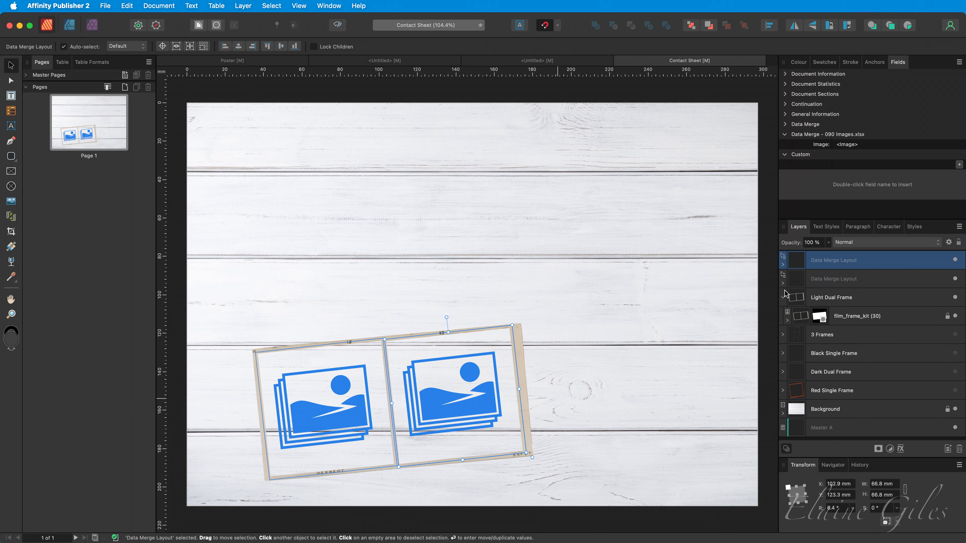
left_click(782, 297)
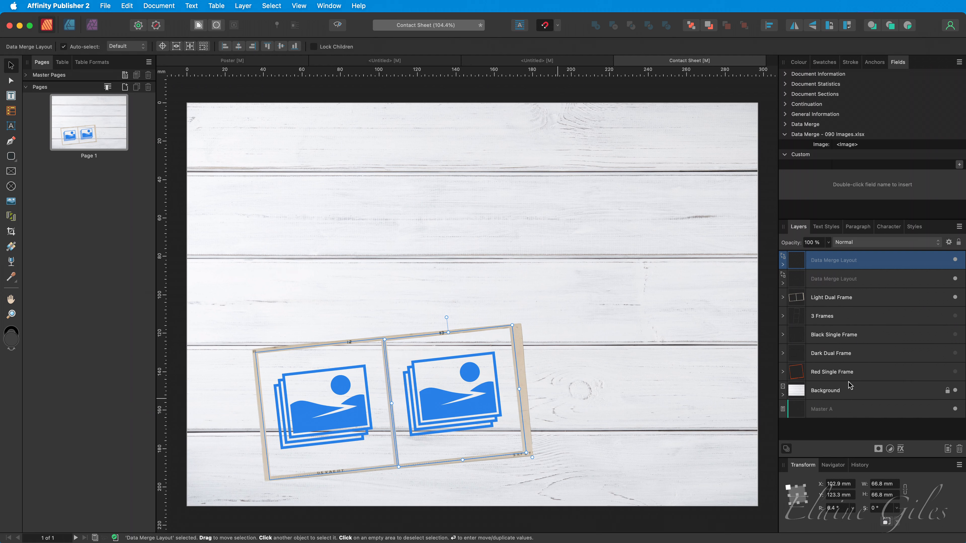
left_click(783, 297)
left_click(843, 280, "shift")
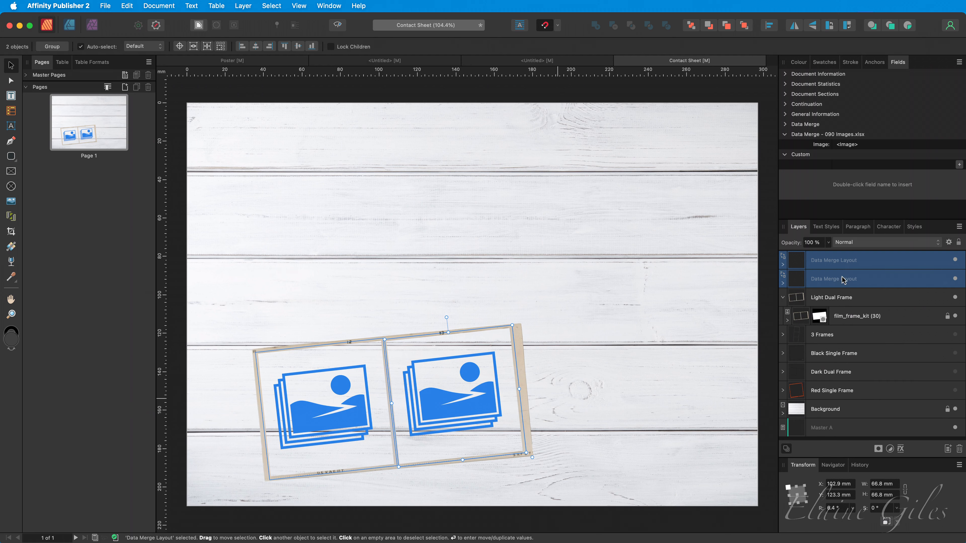
left_click_drag(834, 271, 830, 320)
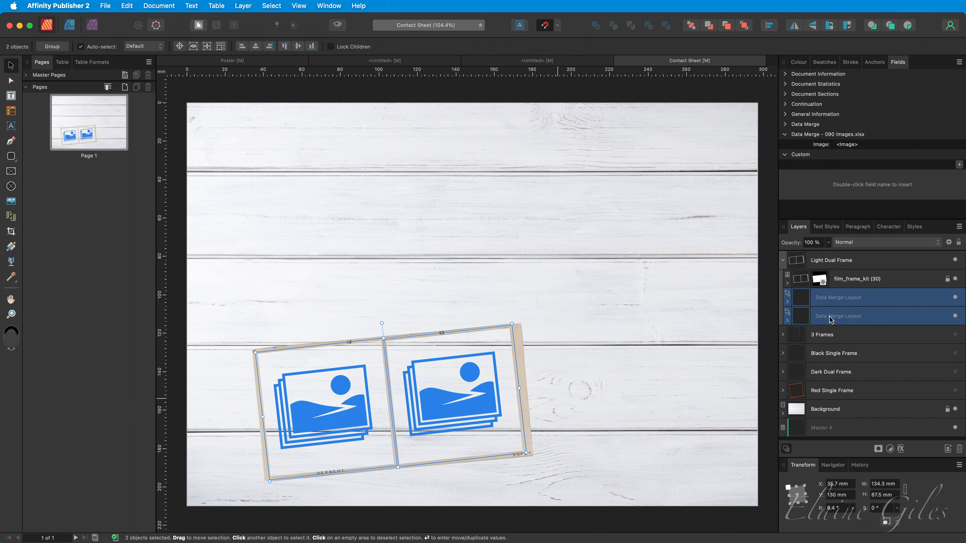
left_click(782, 260)
left_click(955, 259)
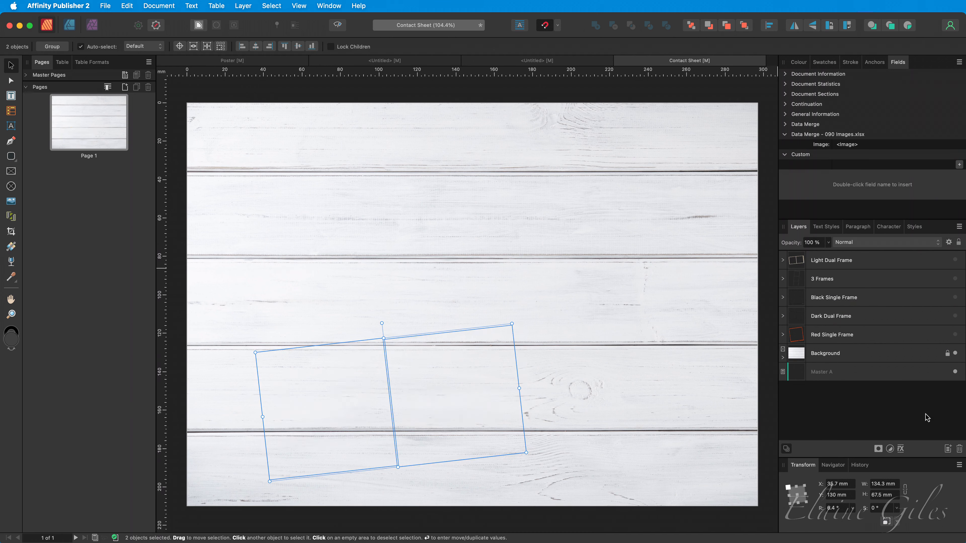
left_click(711, 419)
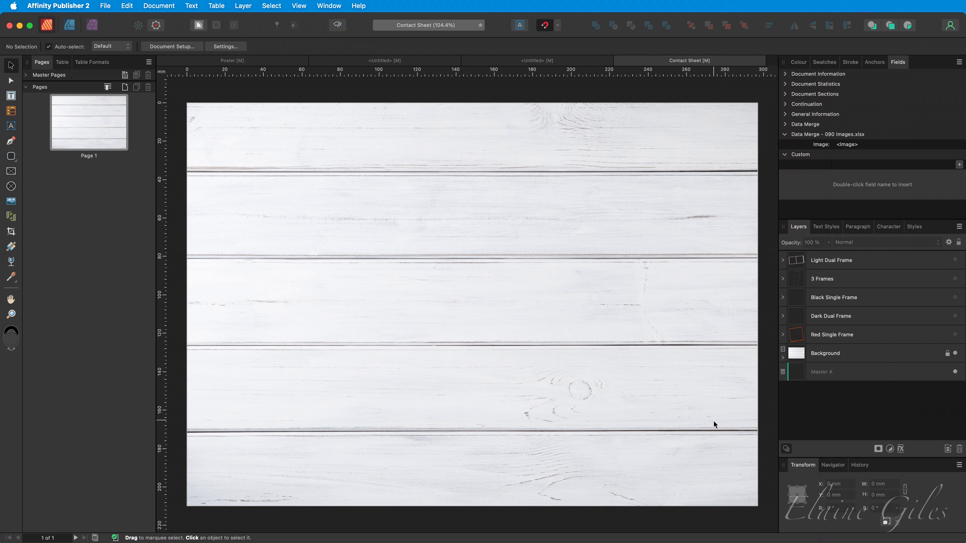
Show the Red Single Frame, Dark Dual Frame, Black Single Frame, 3 Frames and Light Dual Frame layers.
left_click(955, 334)
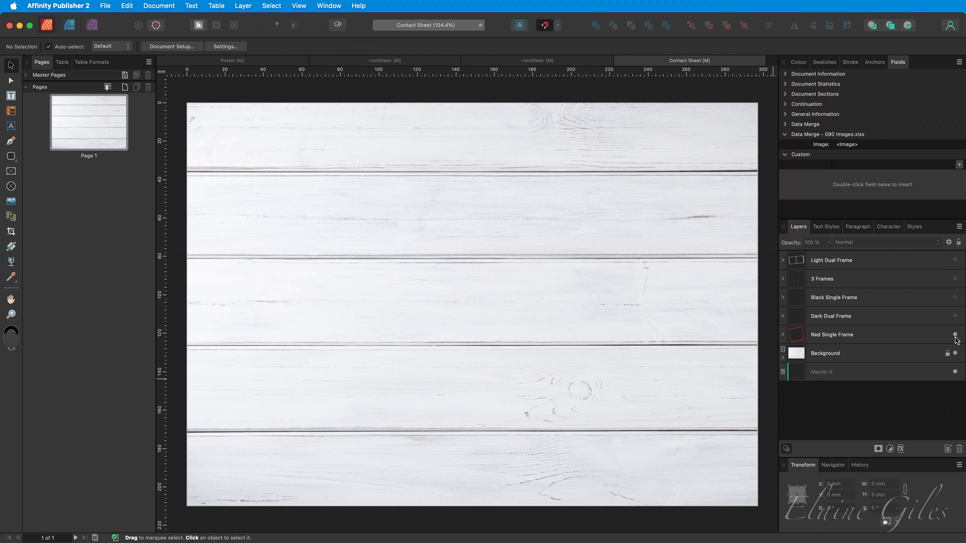
left_click(955, 316)
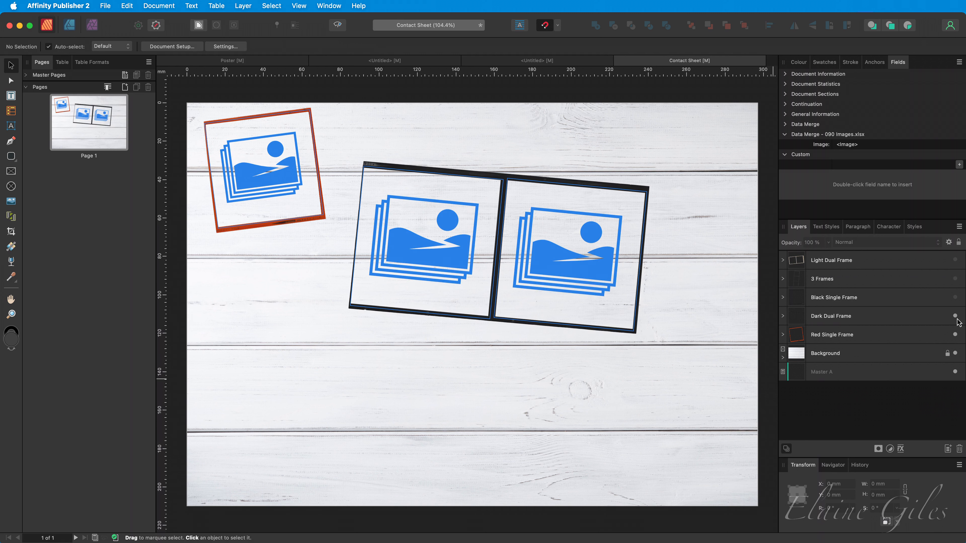
left_click(955, 297)
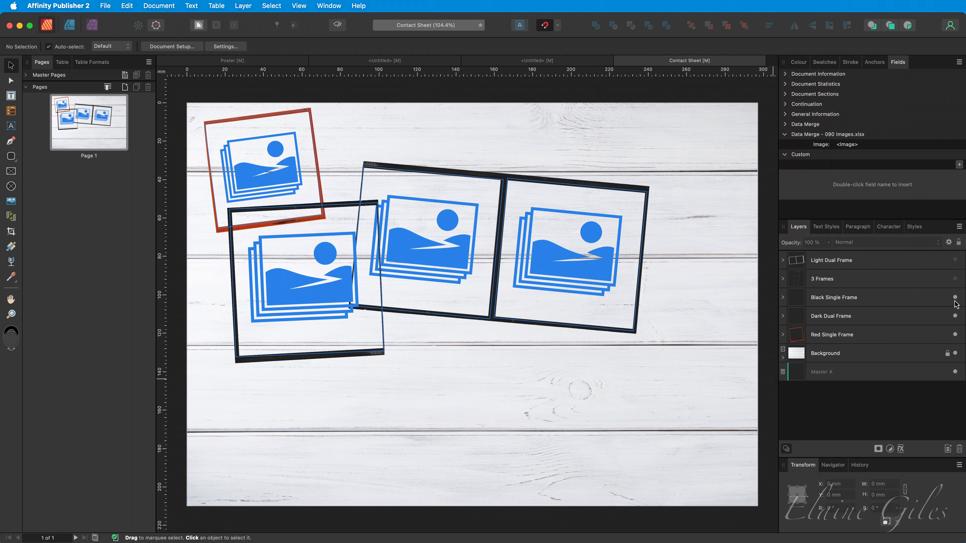
left_click(954, 279)
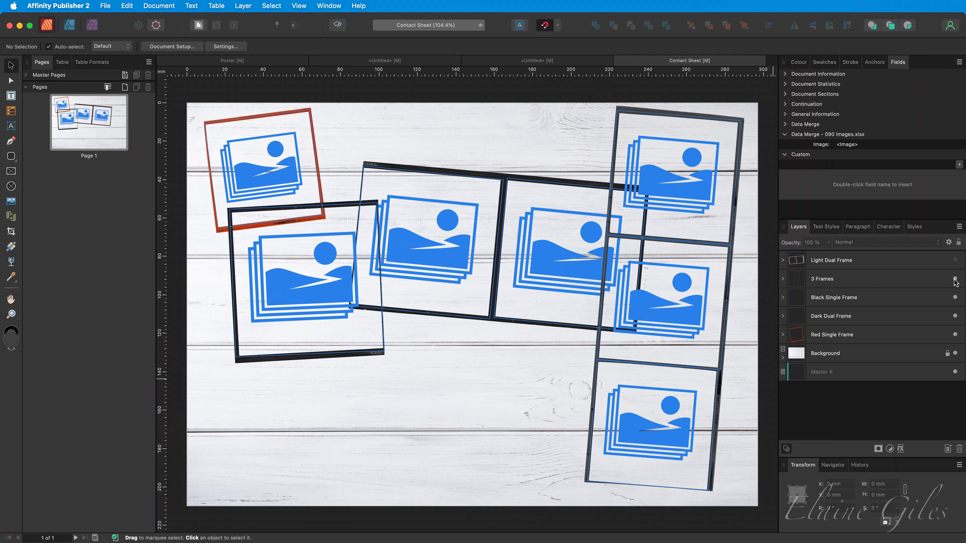
left_click(955, 260)
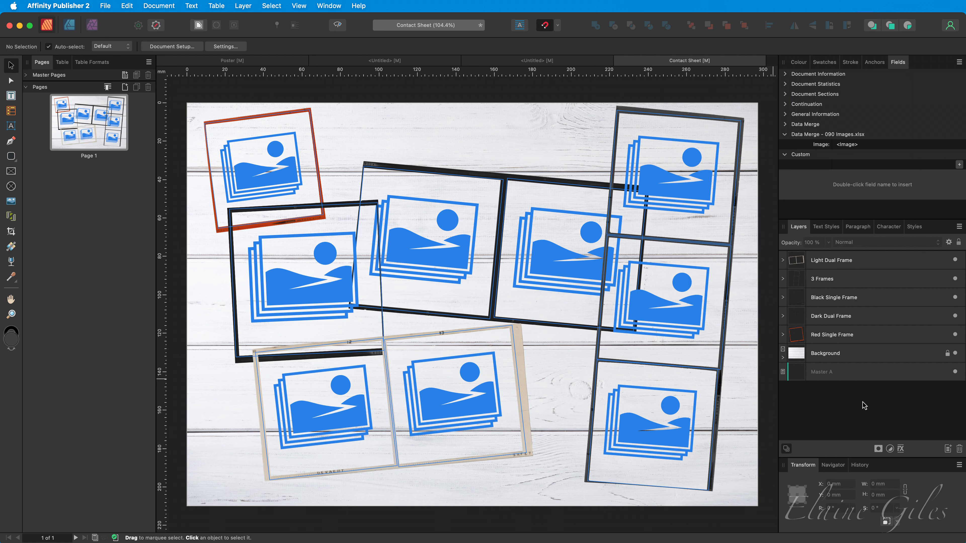
Save the contact sheet and generate its data merge from all records of 090 Images.xlsx, declining to link the images.
key("super+s")
key("alt+shift+super+d")
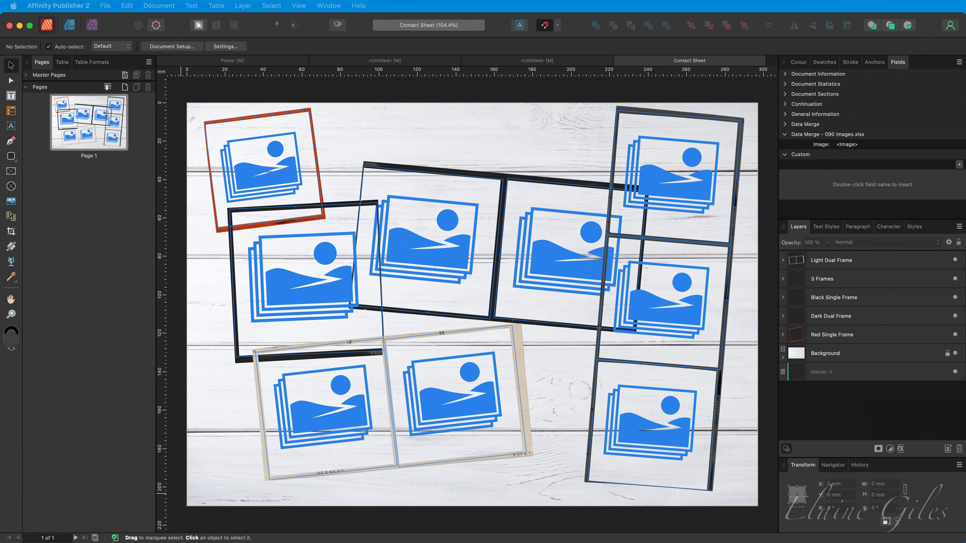
left_click_drag(456, 307, 367, 276)
left_click(396, 482)
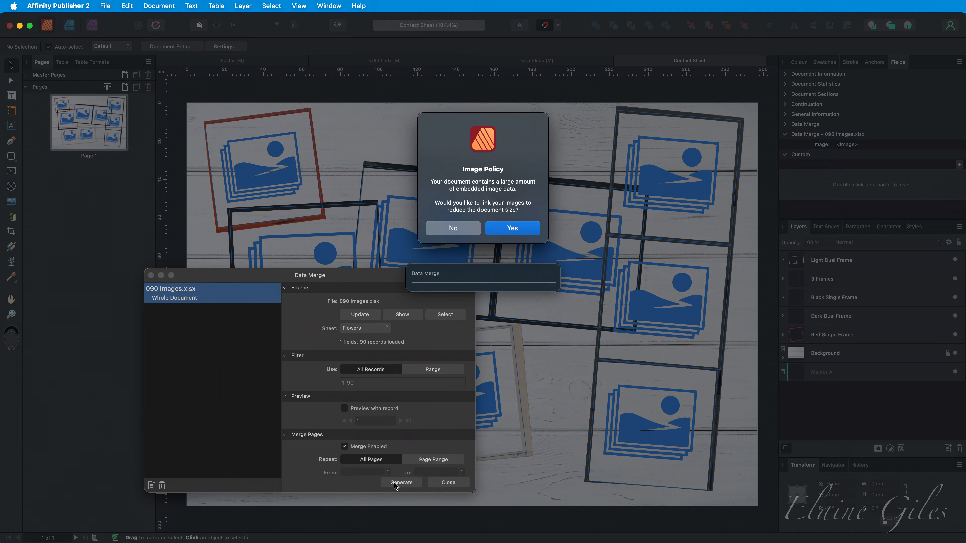
left_click(463, 228)
left_click(454, 482)
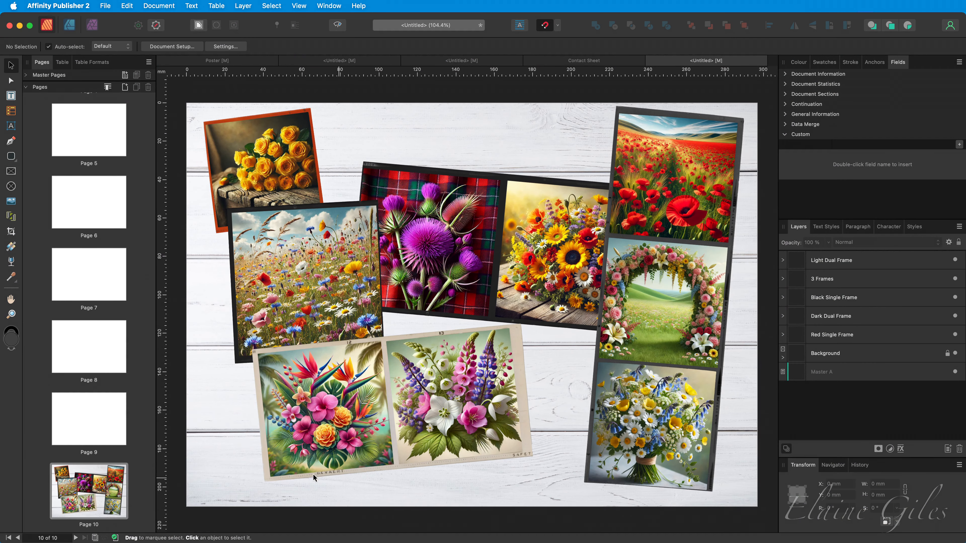
Review pages 1 to 3 of the generated contact sheet document.
scroll(75, 310, "up", 8)
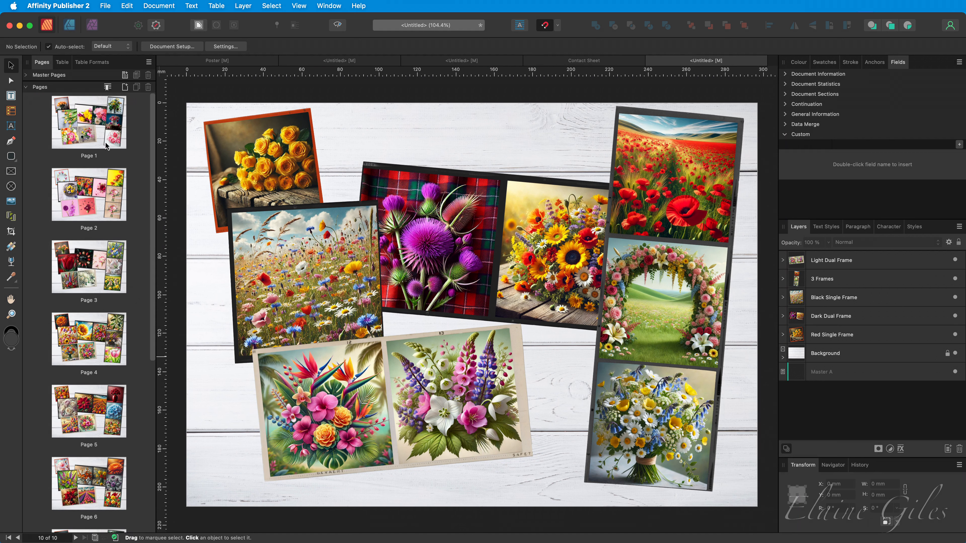
left_click(98, 118)
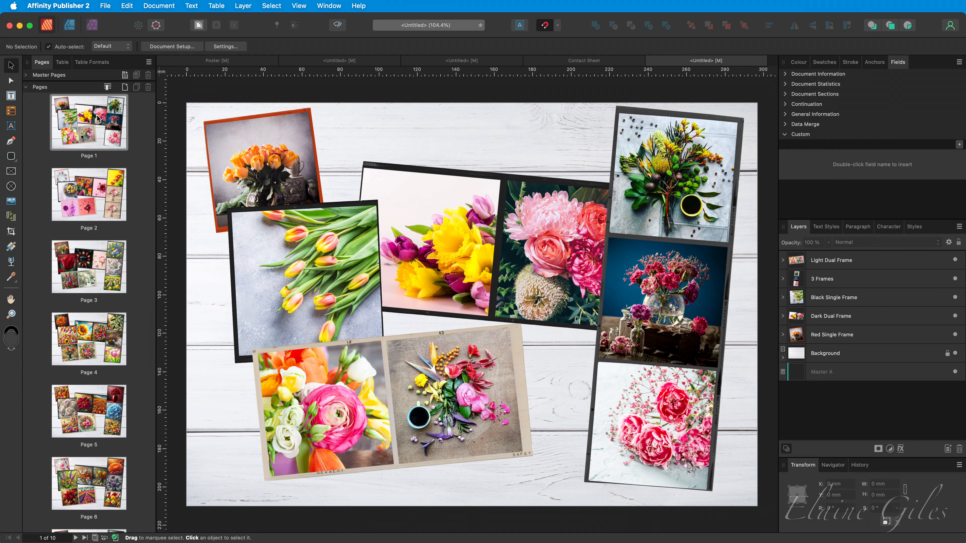
left_click(92, 205)
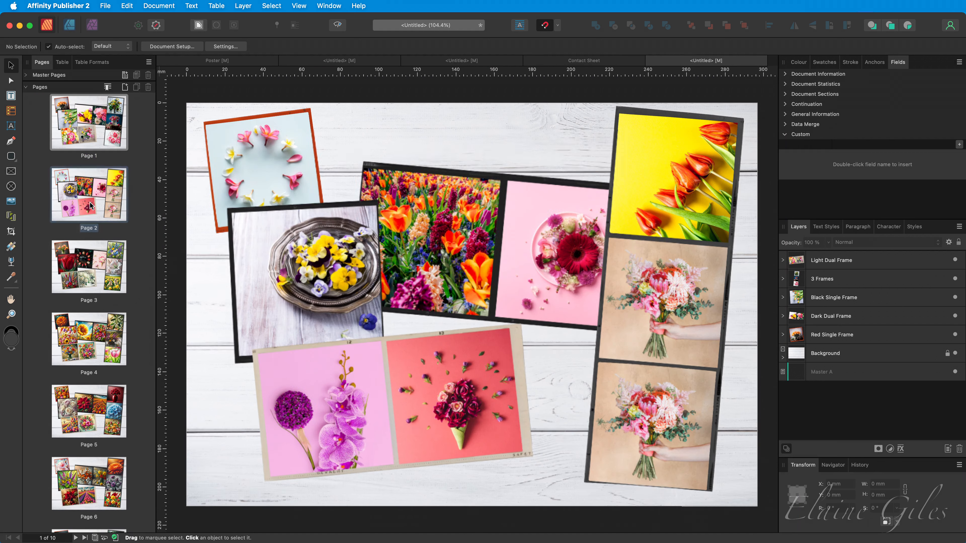
left_click(90, 270)
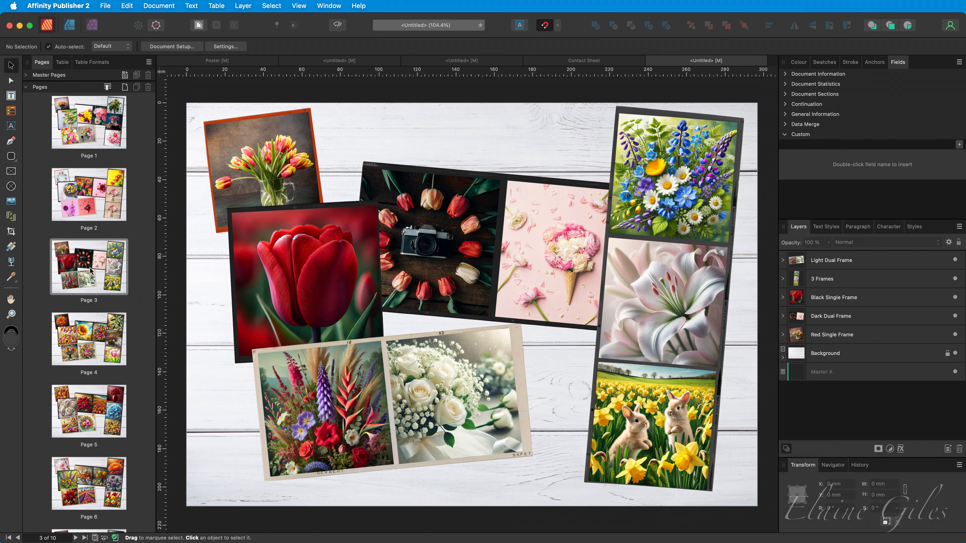